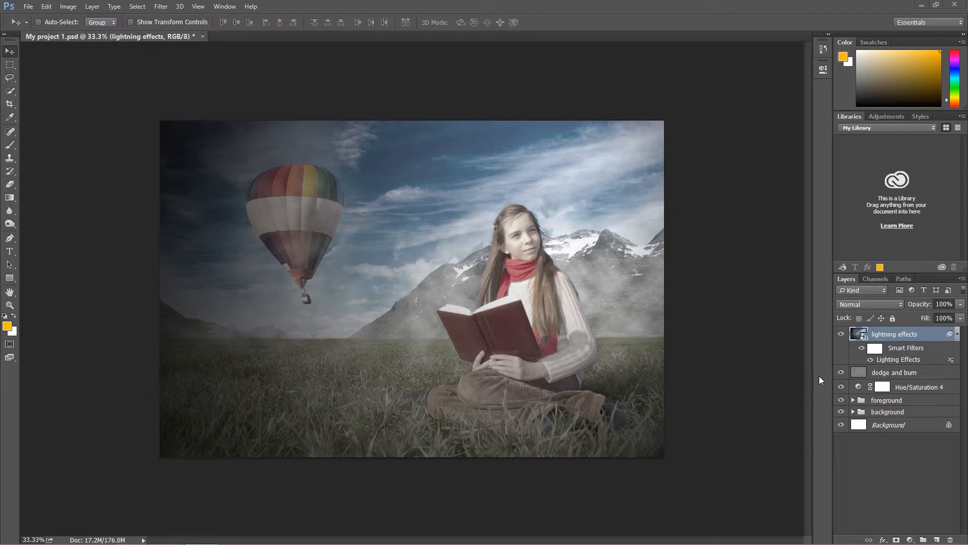
pyautogui.click(160, 6)
pyautogui.moveTo(312, 284)
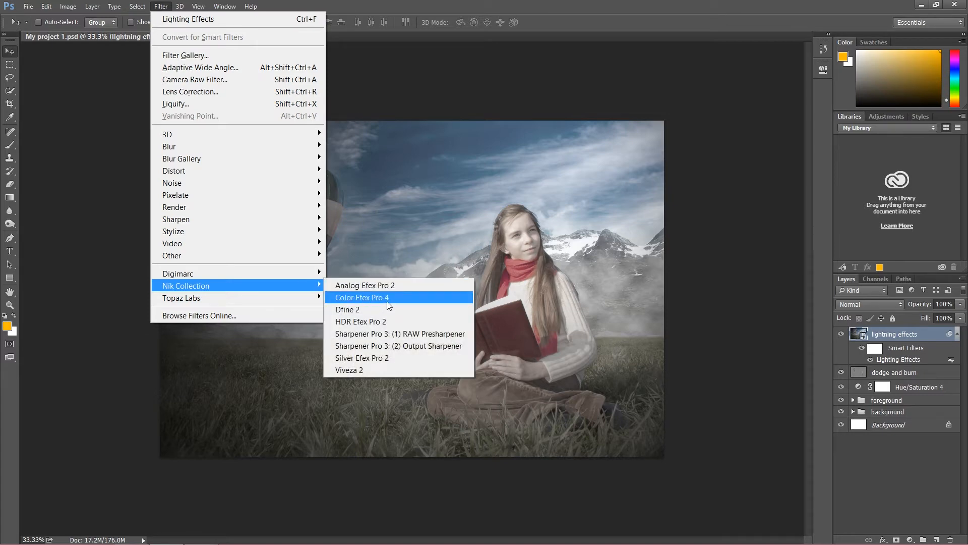
pyautogui.click(823, 405)
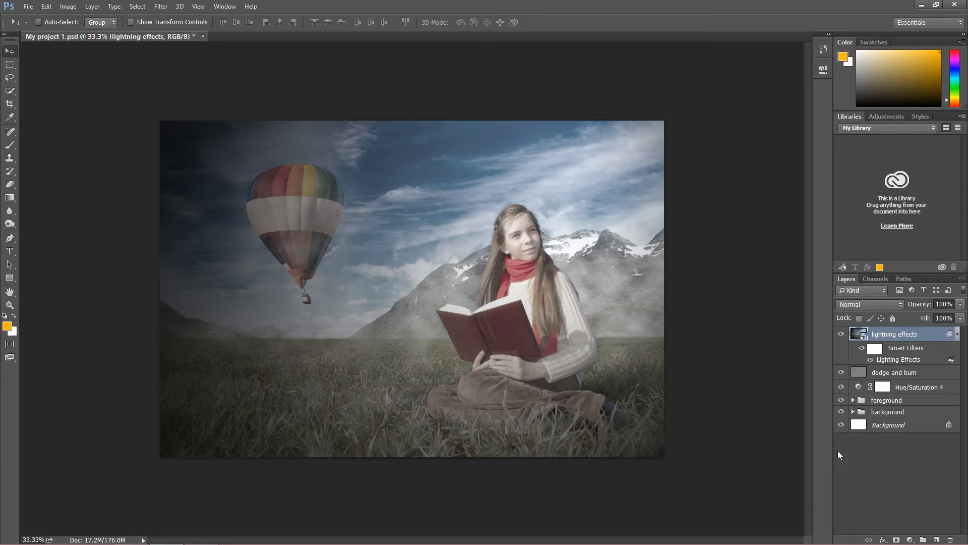
# Add a Photo Filter adjustment layer above the lightning effects layer, using Warming Filter (81) at about 27% density
pyautogui.click(910, 539)
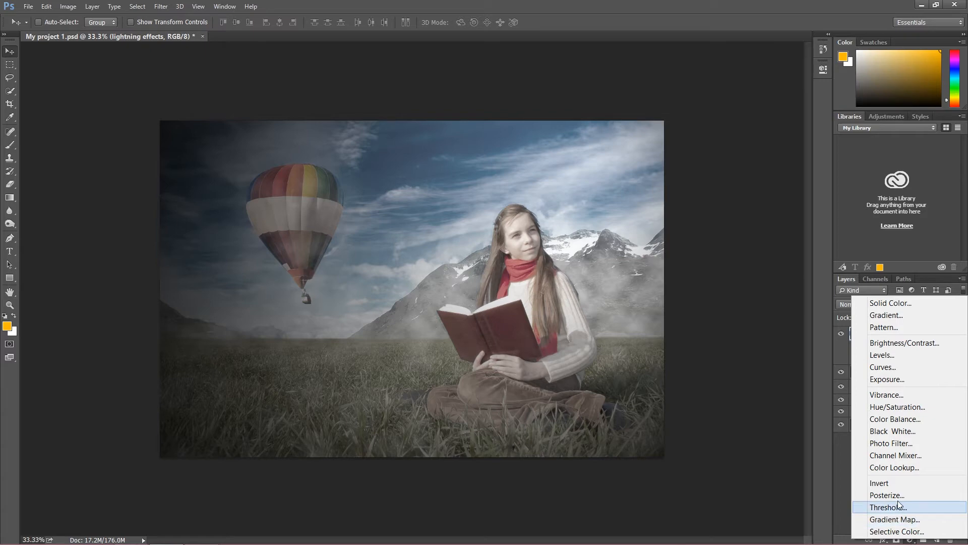
pyautogui.click(895, 443)
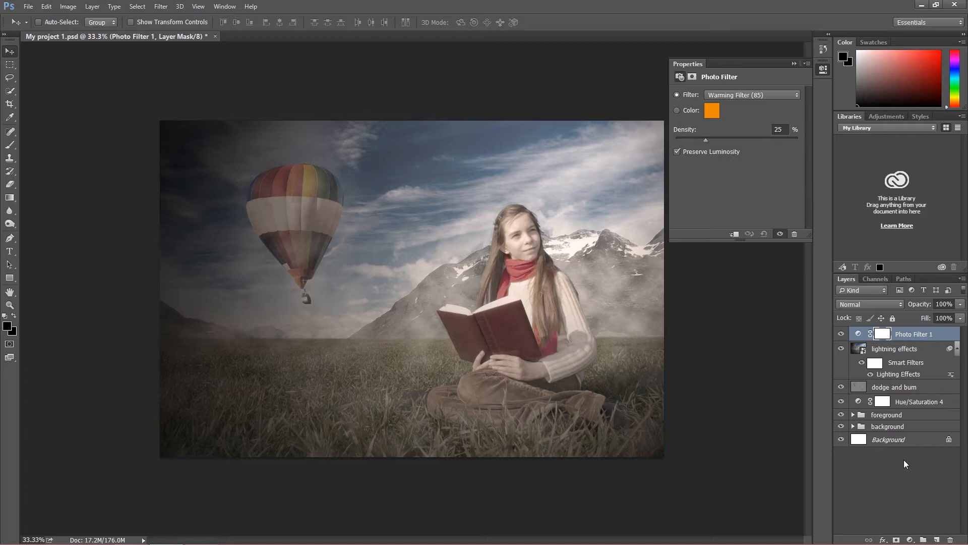
pyautogui.click(777, 97)
pyautogui.click(771, 115)
pyautogui.click(760, 97)
pyautogui.click(749, 105)
pyautogui.click(754, 95)
pyautogui.click(756, 125)
pyautogui.click(752, 100)
pyautogui.click(749, 106)
pyautogui.click(749, 95)
pyautogui.click(740, 96)
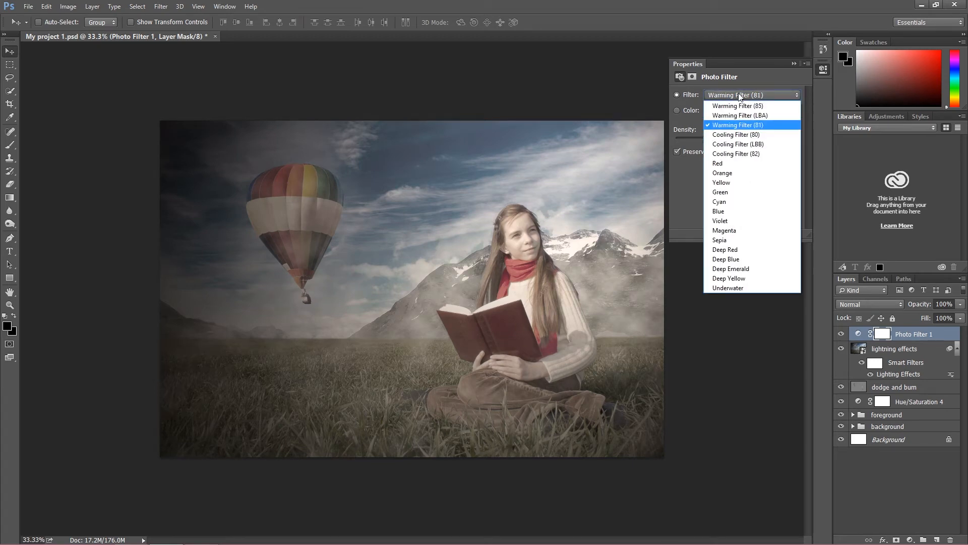
pyautogui.click(720, 123)
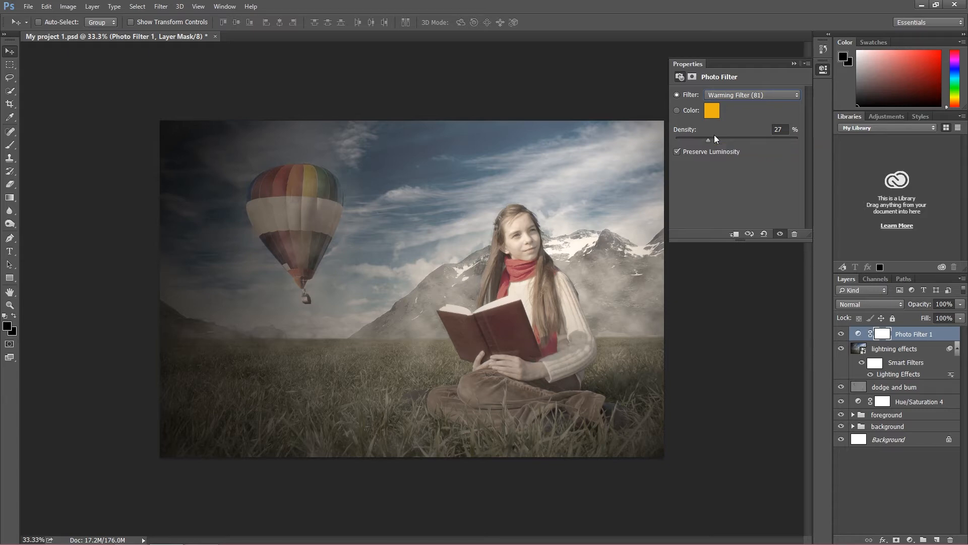
pyautogui.click(794, 64)
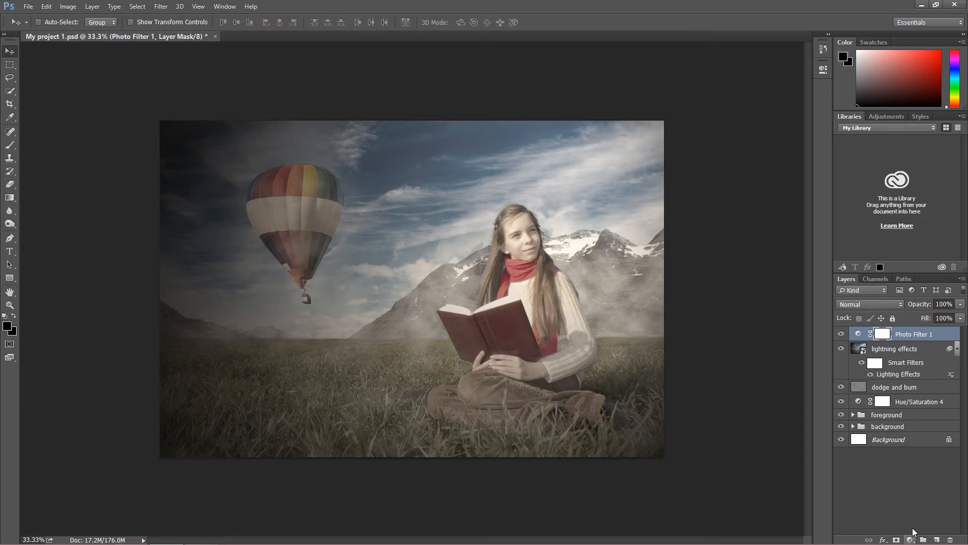
# Rename the photo filter layer as warm
pyautogui.doubleClick(910, 334)
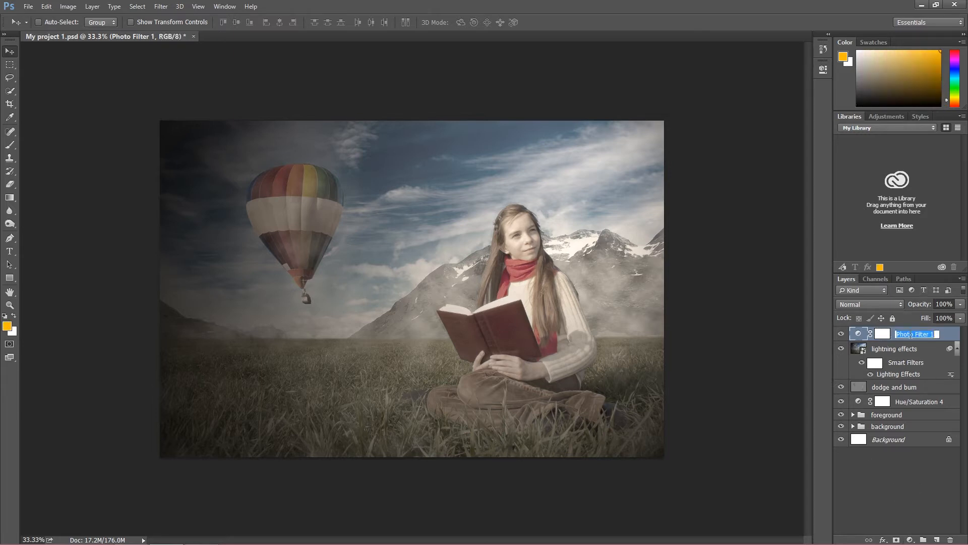
pyautogui.write('warm')
pyautogui.press('Return')
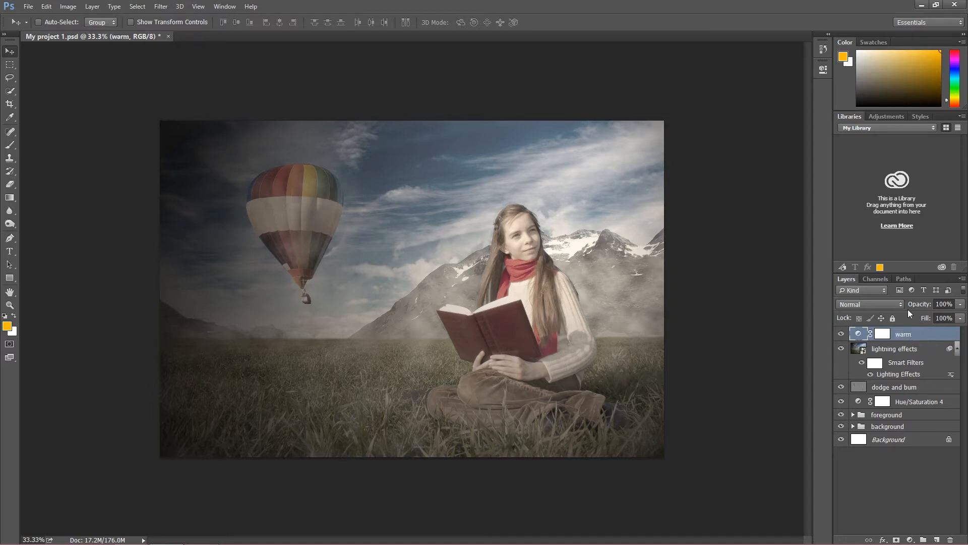
# Add a Gradient Map adjustment layer above the warm layer, open its gradient for editing and look through the presets
pyautogui.click(909, 539)
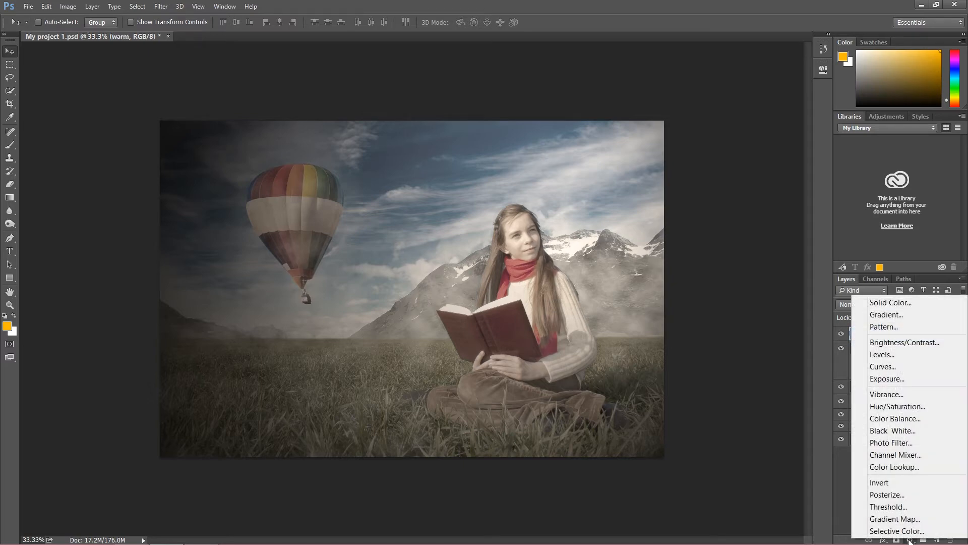
pyautogui.click(908, 519)
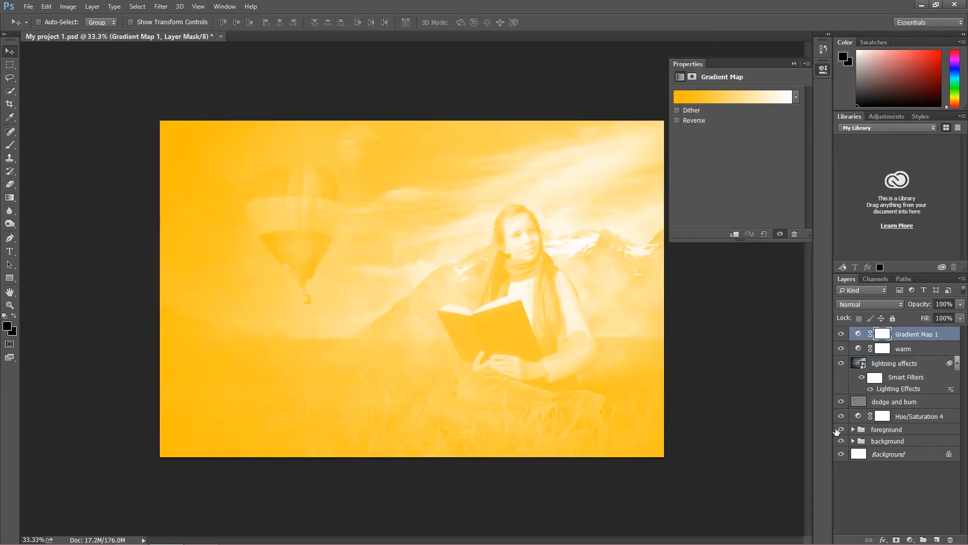
pyautogui.click(711, 100)
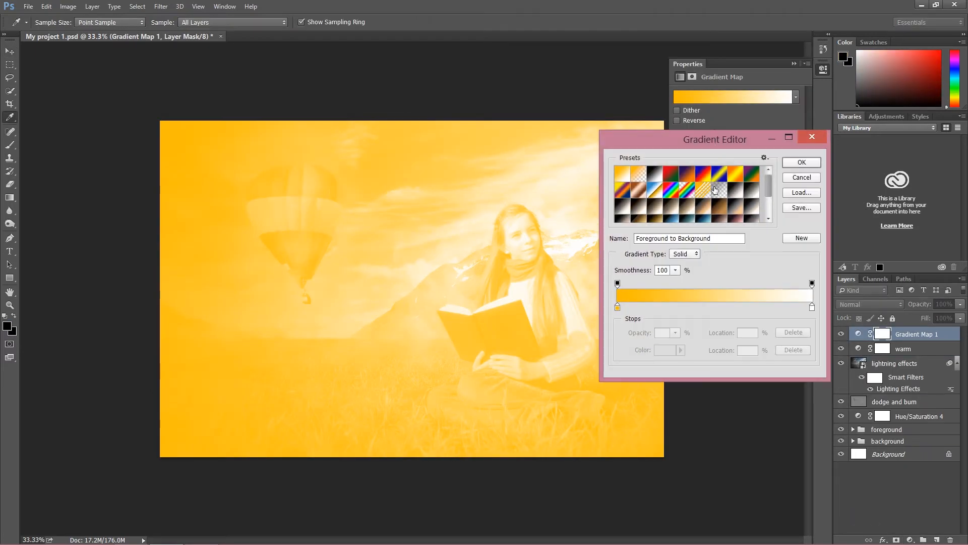
pyautogui.moveTo(770, 187); pyautogui.dragTo(771, 219)
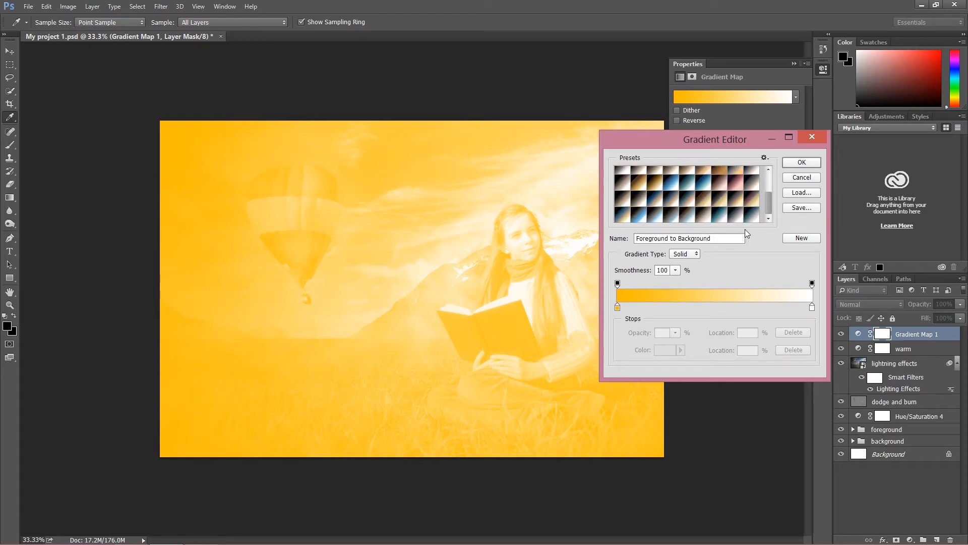
pyautogui.moveTo(767, 207); pyautogui.dragTo(769, 181)
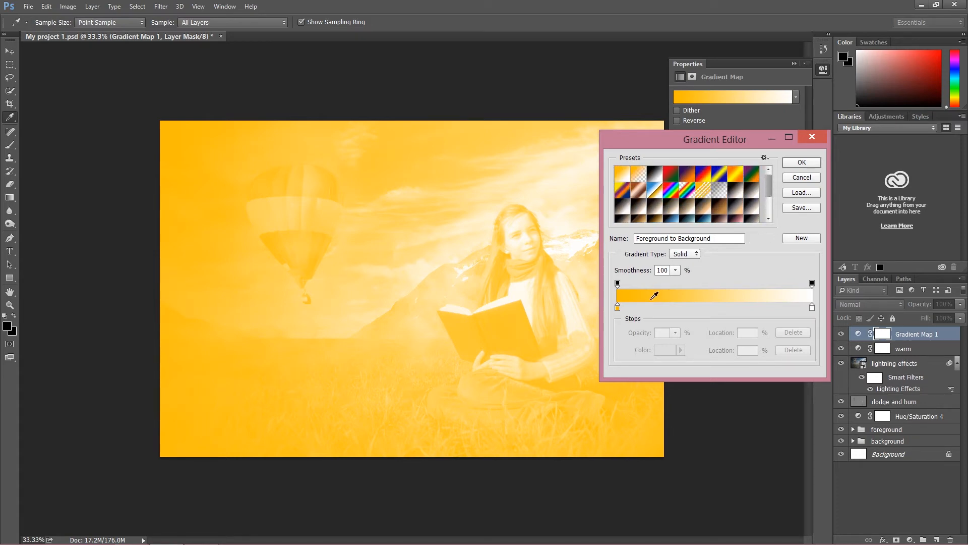
# Change the gradient's color stop at 0% to the muted teal 4d8186
pyautogui.click(617, 307)
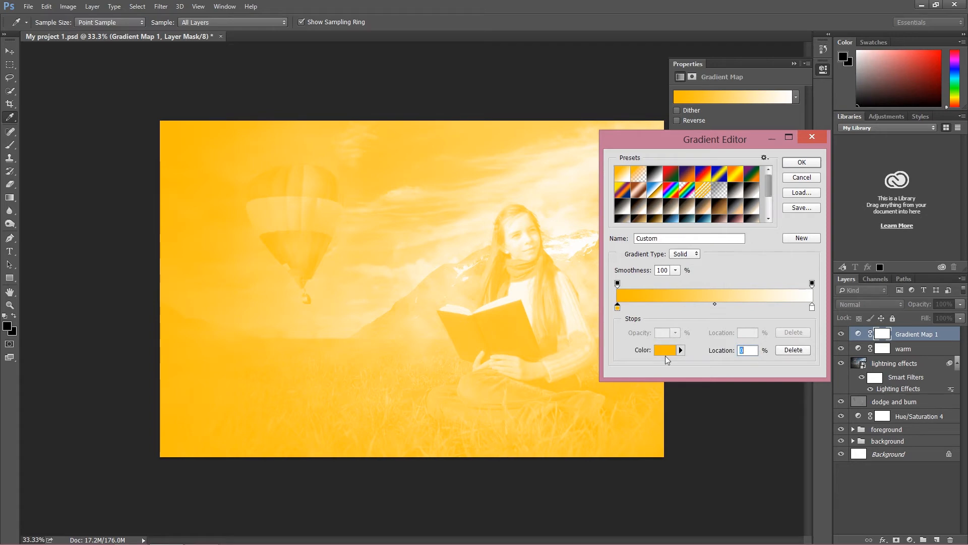
pyautogui.click(664, 353)
pyautogui.click(704, 152)
pyautogui.click(713, 142)
pyautogui.click(799, 182)
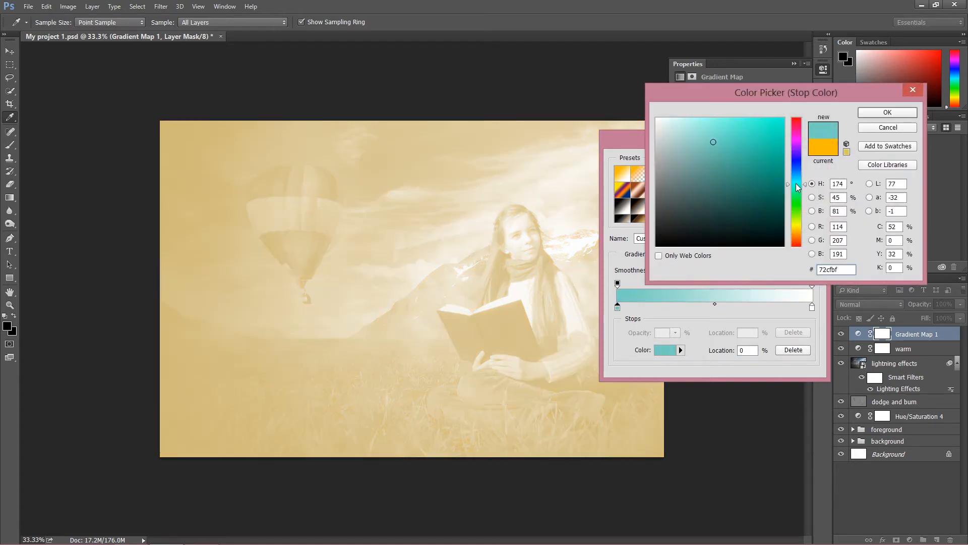
pyautogui.moveTo(716, 161); pyautogui.dragTo(711, 179)
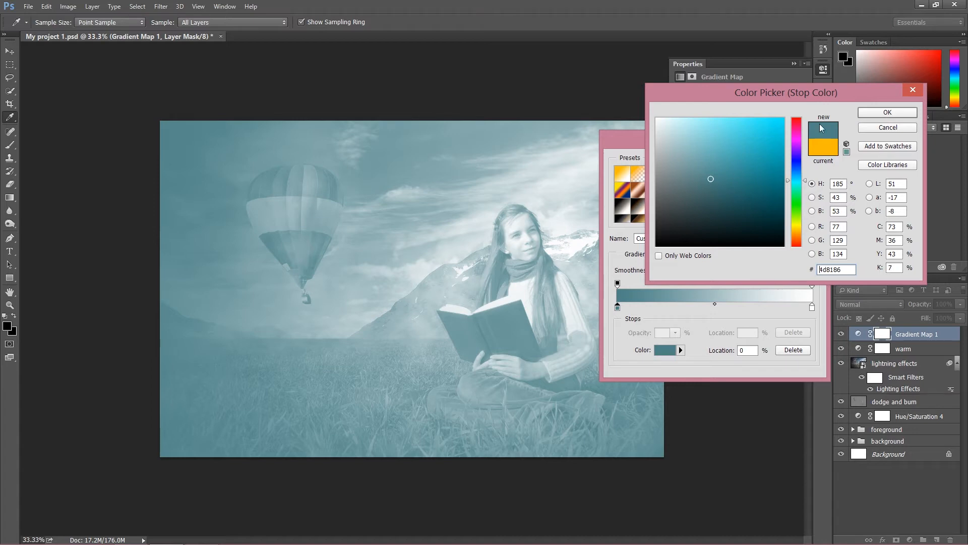
pyautogui.click(880, 114)
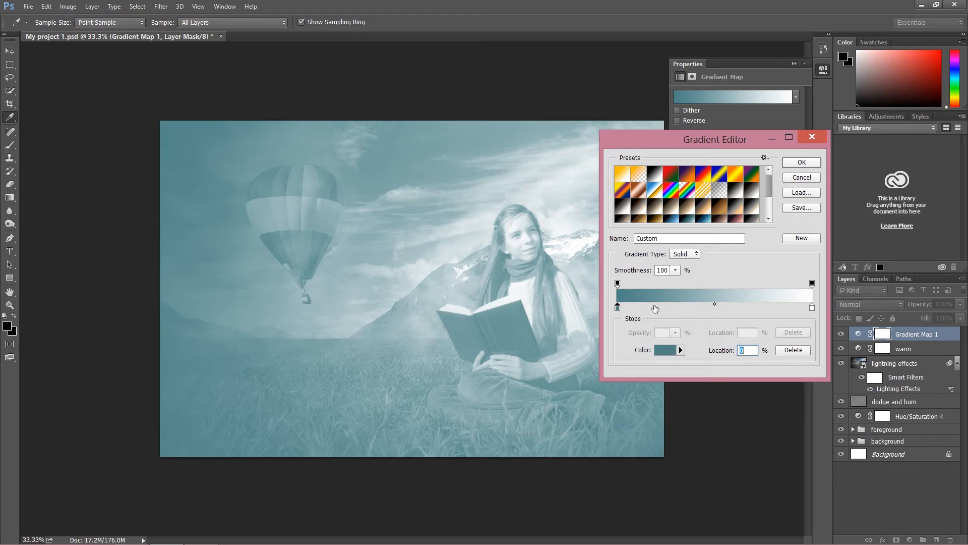
# Change the gradient's color stop at 100% to the muted yellow b2a667 and apply the edited gradient
pyautogui.click(812, 307)
pyautogui.click(663, 348)
pyautogui.moveTo(797, 208); pyautogui.dragTo(798, 227)
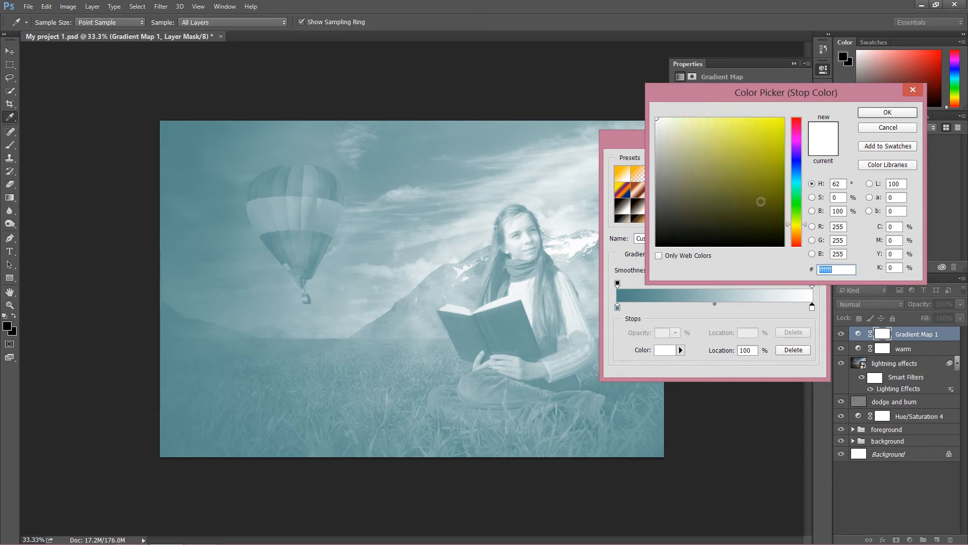
pyautogui.moveTo(725, 174)
pyautogui.mouseDown()
pyautogui.moveTo(696, 162)
pyautogui.moveTo(710, 156)
pyautogui.mouseUp()
pyautogui.moveTo(793, 236); pyautogui.dragTo(798, 229)
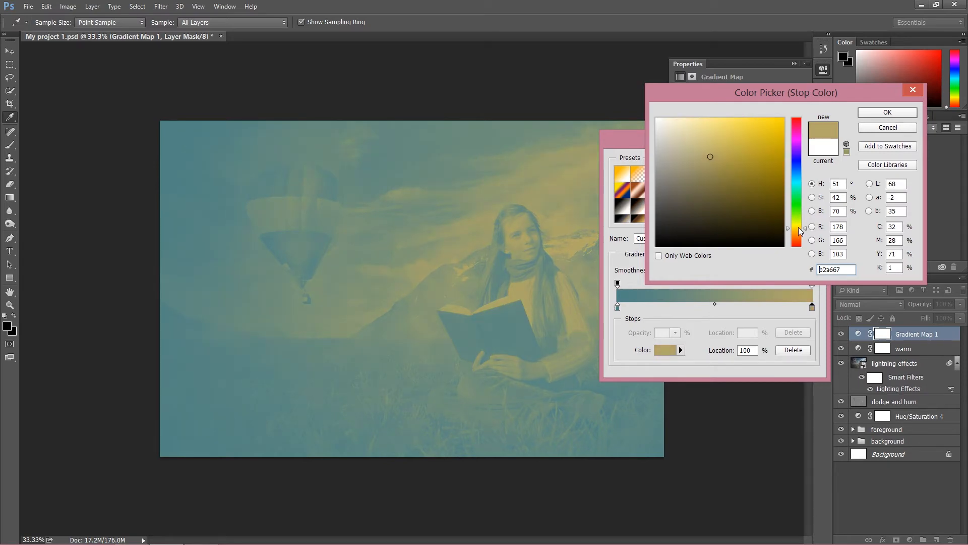
pyautogui.click(886, 112)
pyautogui.click(790, 163)
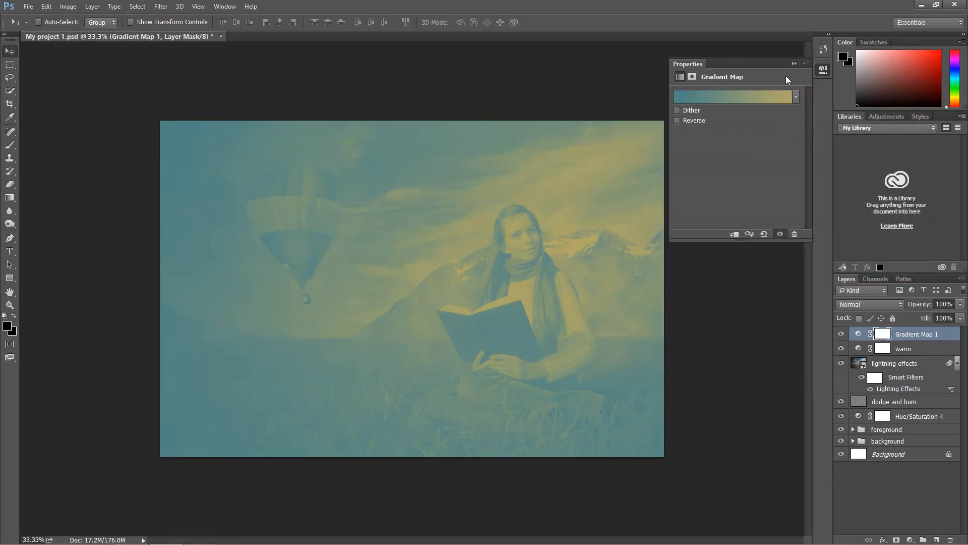
# Try the gradient map layer in Soft Light blend mode and compare the image with the layer hidden and shown
pyautogui.click(856, 303)
pyautogui.click(864, 183)
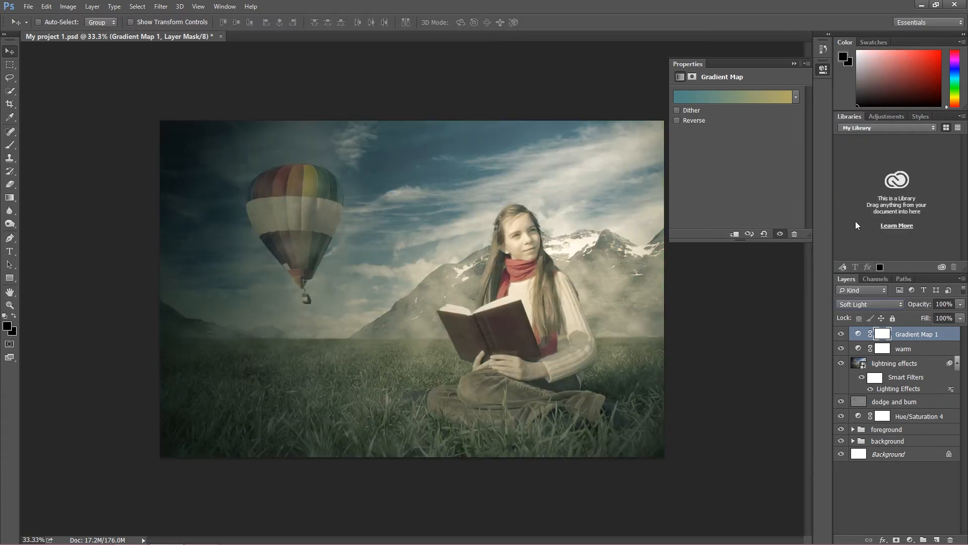
pyautogui.click(841, 334)
pyautogui.click(842, 335)
pyautogui.click(845, 335)
pyautogui.click(845, 336)
# Switch the gradient map layer to Color blend mode at 20% opacity and toggle its visibility to compare
pyautogui.click(864, 304)
pyautogui.click(868, 287)
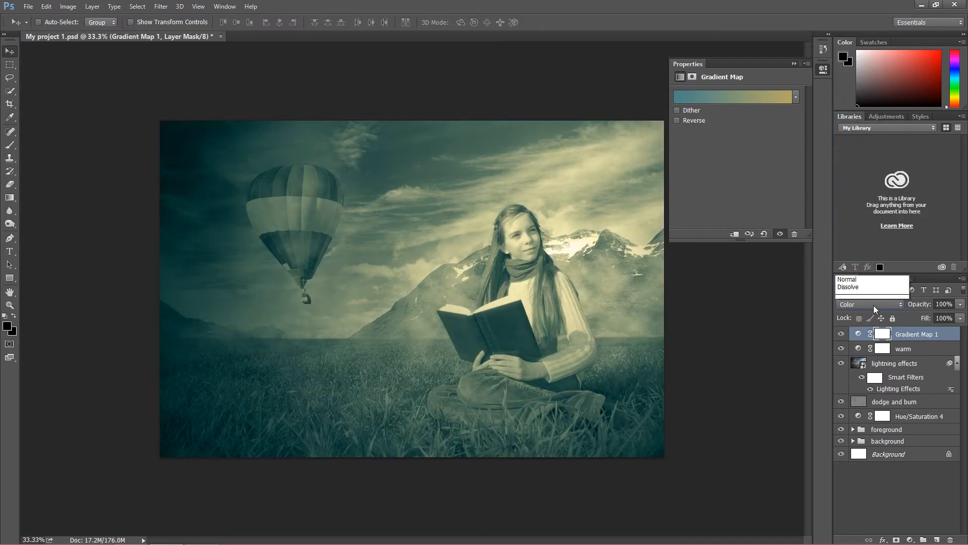
pyautogui.click(943, 304)
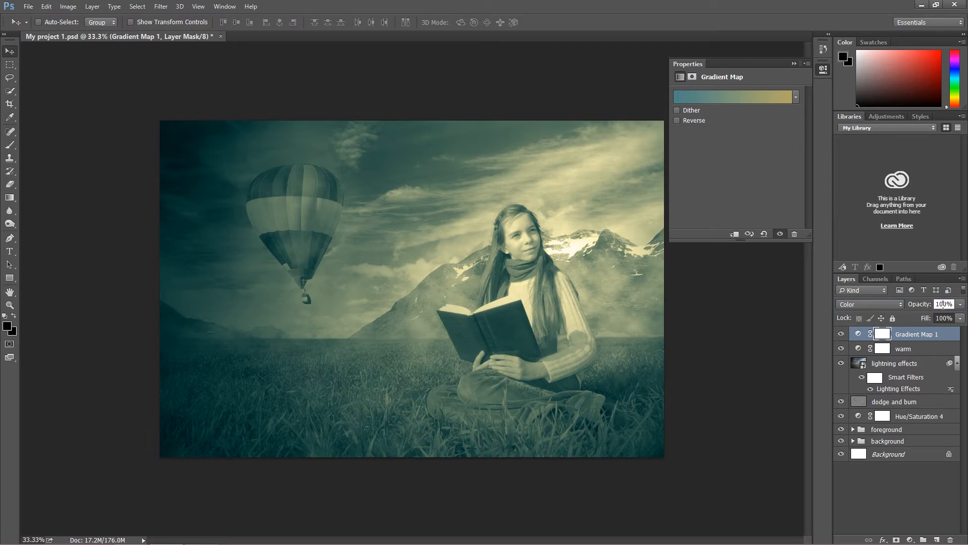
pyautogui.write('20')
pyautogui.click(840, 334)
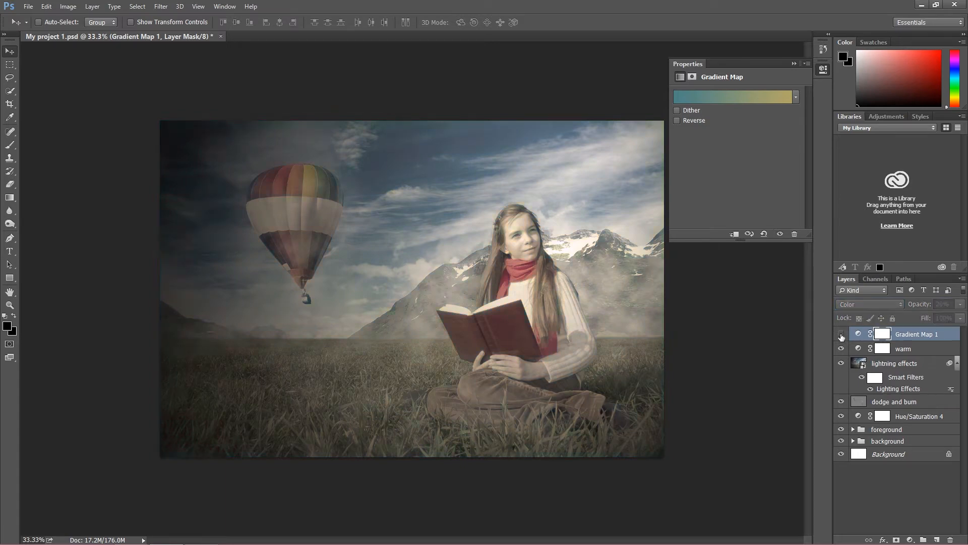
pyautogui.click(841, 334)
pyautogui.click(840, 334)
pyautogui.click(840, 334)
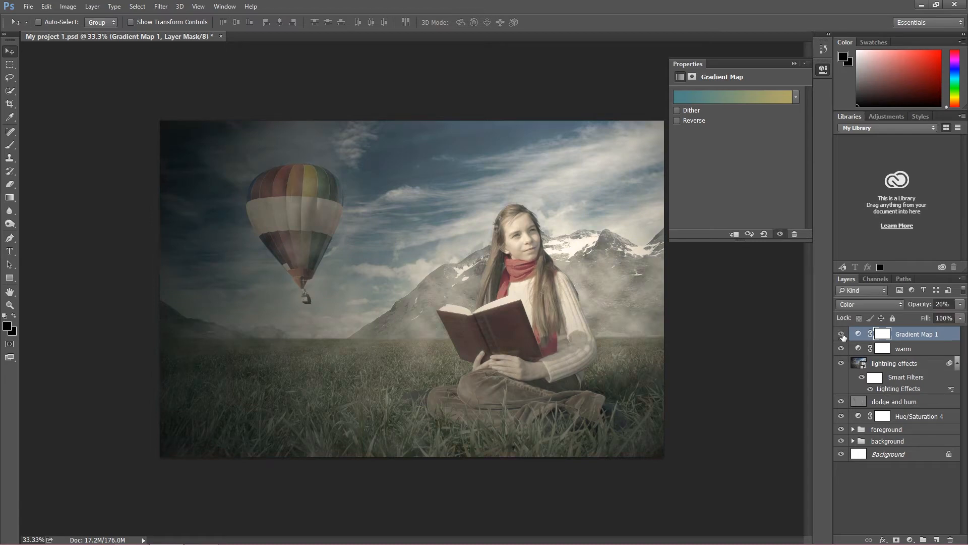
# Try the gradient map layer in Soft Light again at 100% opacity and check the image with and without it
pyautogui.click(872, 304)
pyautogui.click(855, 175)
pyautogui.click(960, 305)
pyautogui.moveTo(922, 317); pyautogui.dragTo(965, 316)
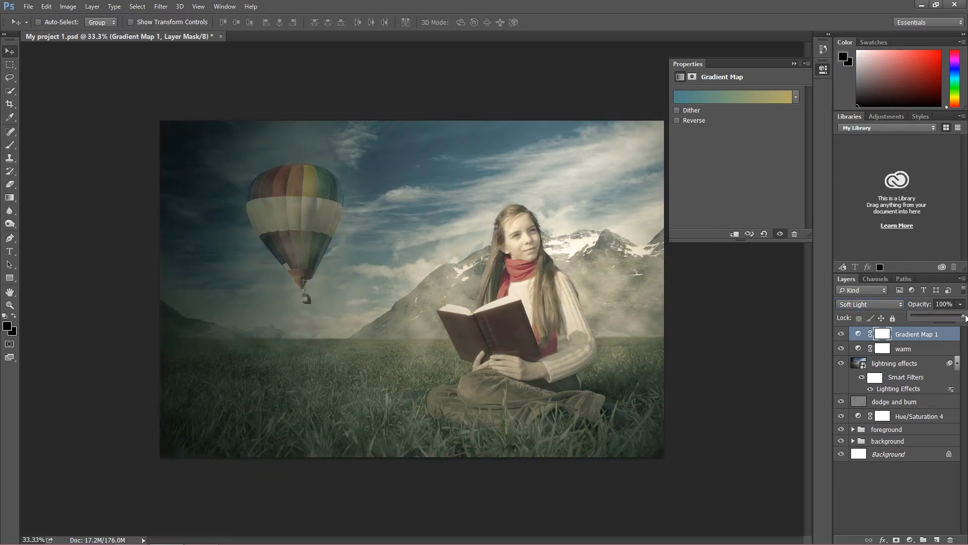
pyautogui.click(840, 331)
pyautogui.click(840, 334)
pyautogui.click(840, 333)
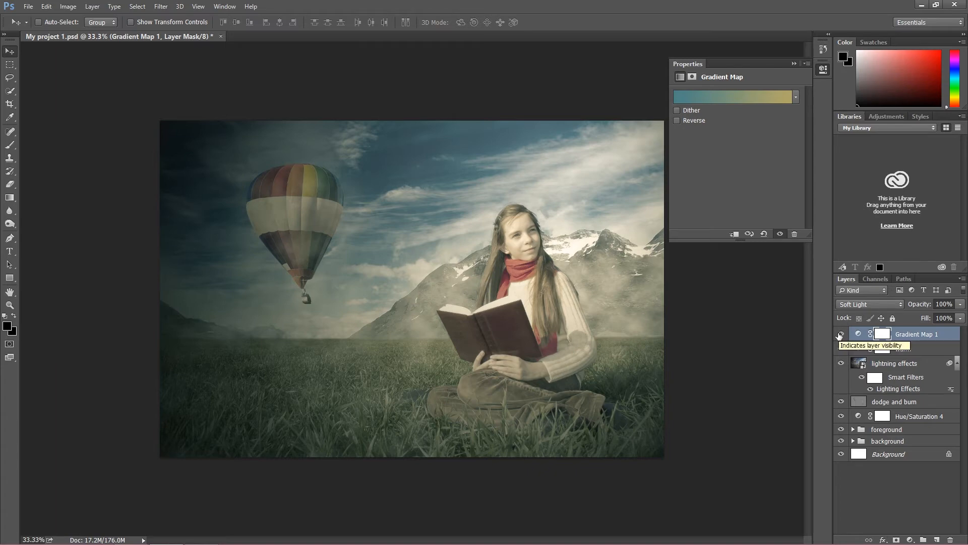
# Return the gradient map layer to Color blend mode with 20% opacity and compare the image before and after
pyautogui.click(873, 301)
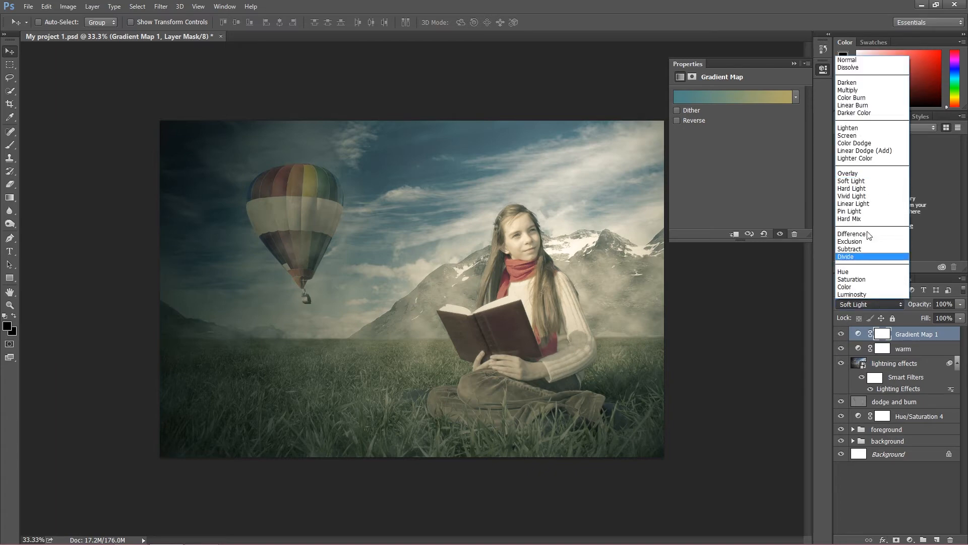
pyautogui.click(851, 287)
pyautogui.click(955, 304)
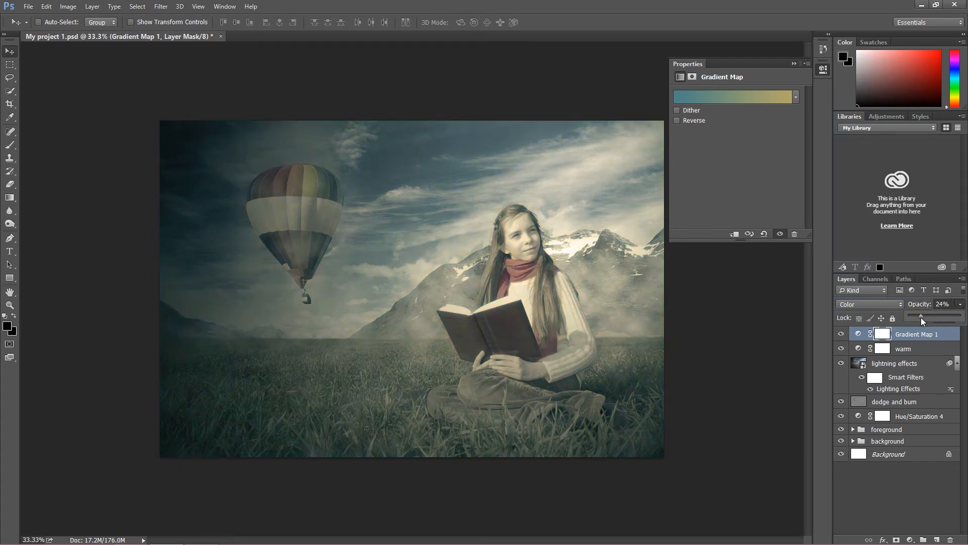
pyautogui.click(841, 334)
pyautogui.click(841, 334)
pyautogui.click(842, 334)
pyautogui.click(842, 334)
pyautogui.click(842, 333)
pyautogui.click(842, 334)
pyautogui.click(842, 333)
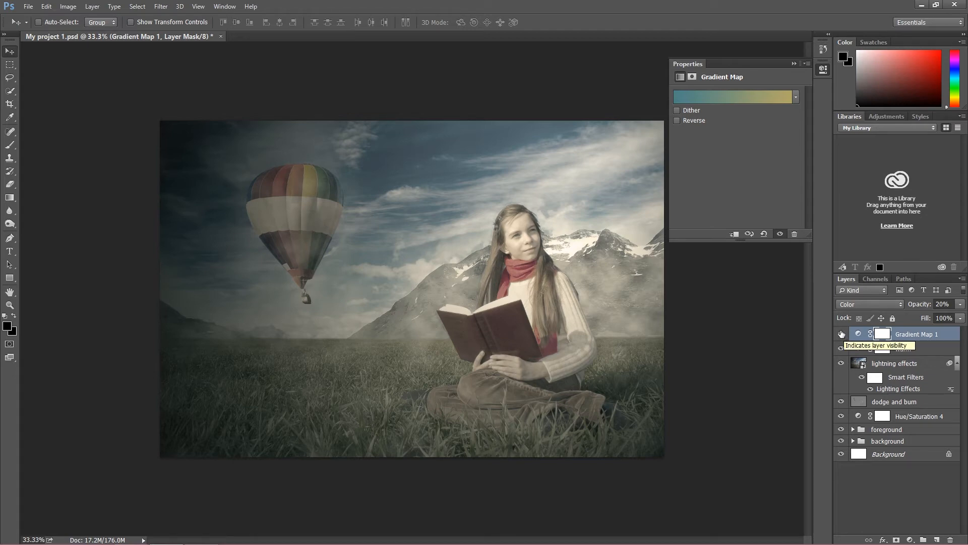
# Brighten the gradient map's color stop at 100% to the yellow c9ba69 and apply the gradient
pyautogui.click(789, 99)
pyautogui.click(812, 307)
pyautogui.click(667, 351)
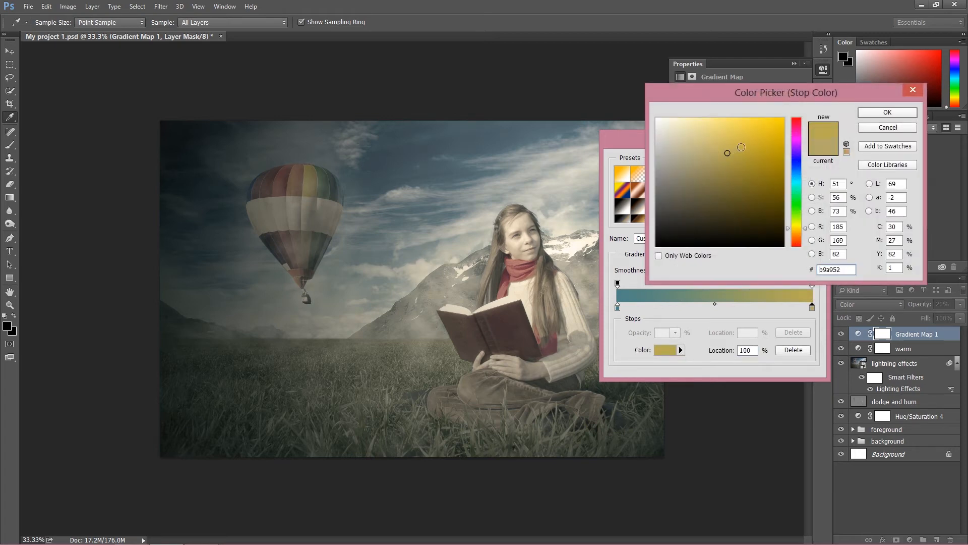
pyautogui.click(779, 136)
pyautogui.moveTo(716, 151); pyautogui.dragTo(718, 139)
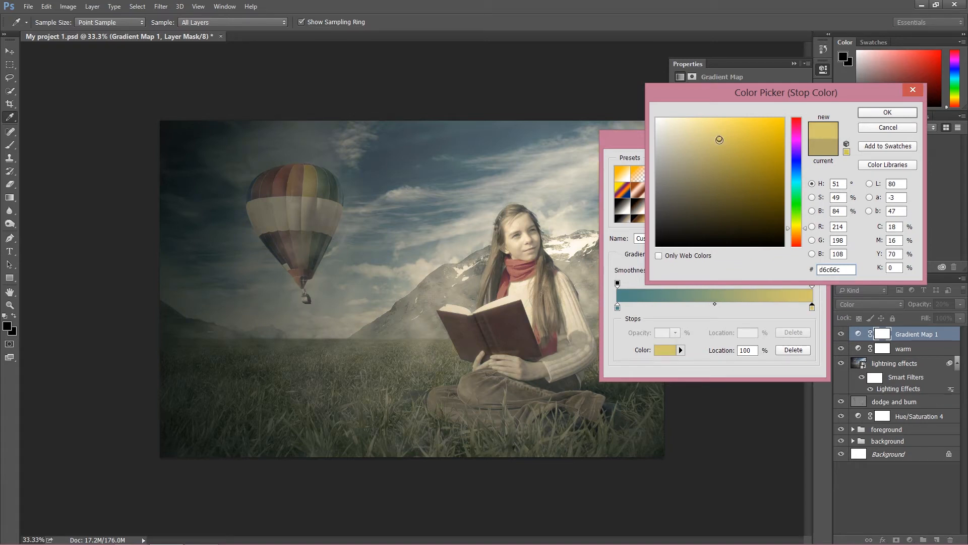
pyautogui.moveTo(719, 140); pyautogui.dragTo(718, 146)
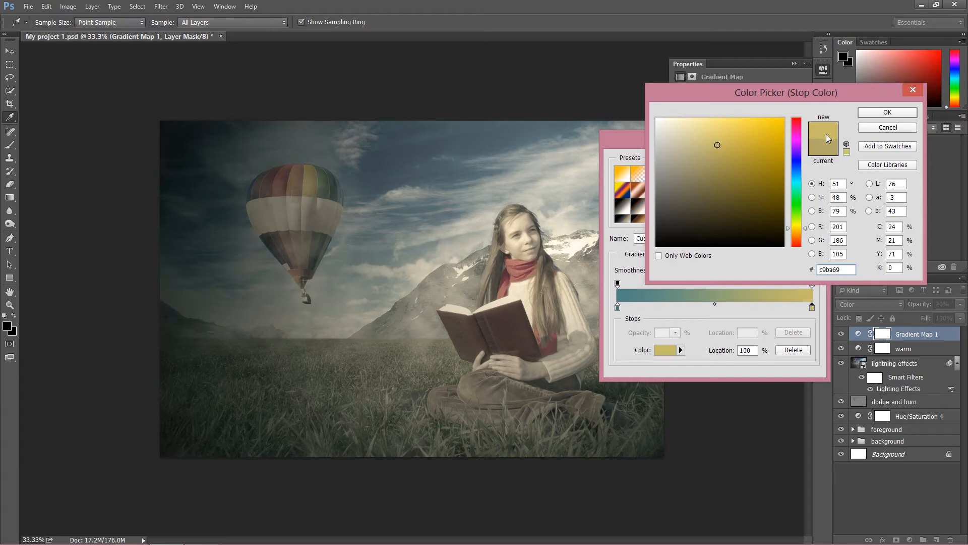
pyautogui.click(900, 114)
pyautogui.click(806, 163)
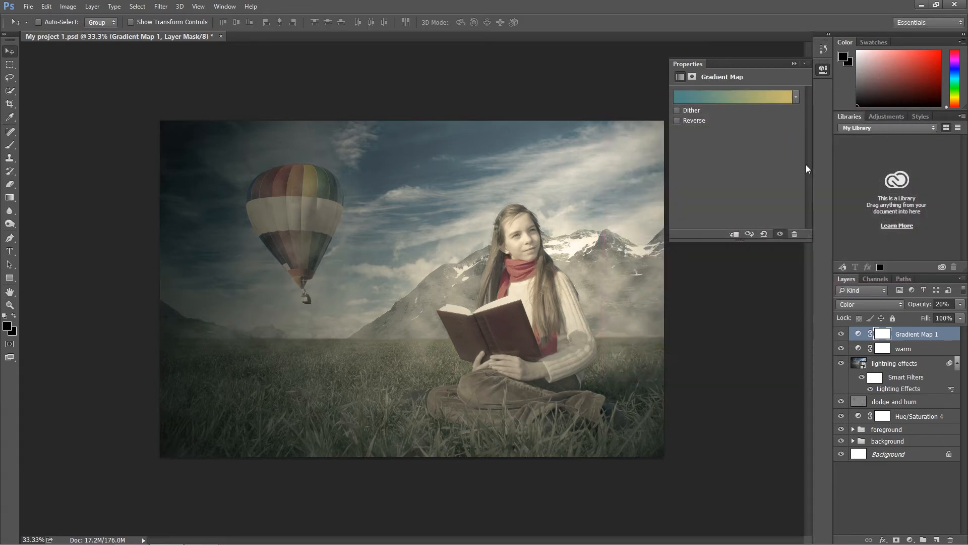
# Rename the Gradient Map 1 layer as "gradient"
pyautogui.click(794, 63)
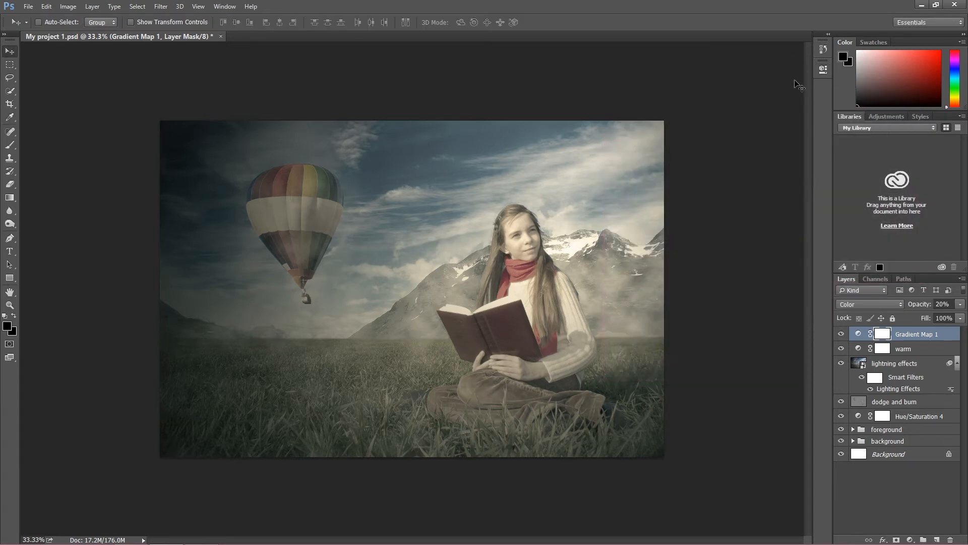
pyautogui.doubleClick(911, 335)
pyautogui.write('dradi')
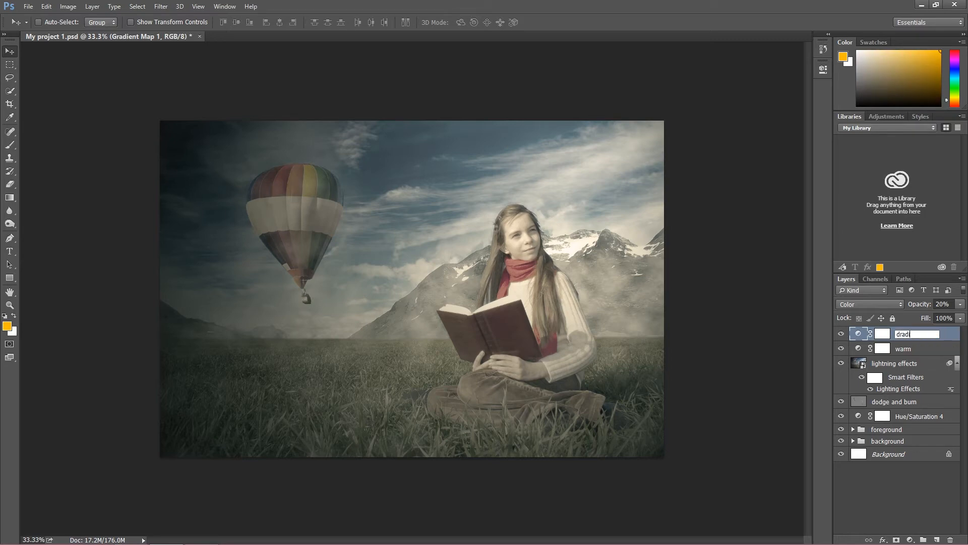
pyautogui.write('ent')
pyautogui.press('Return')
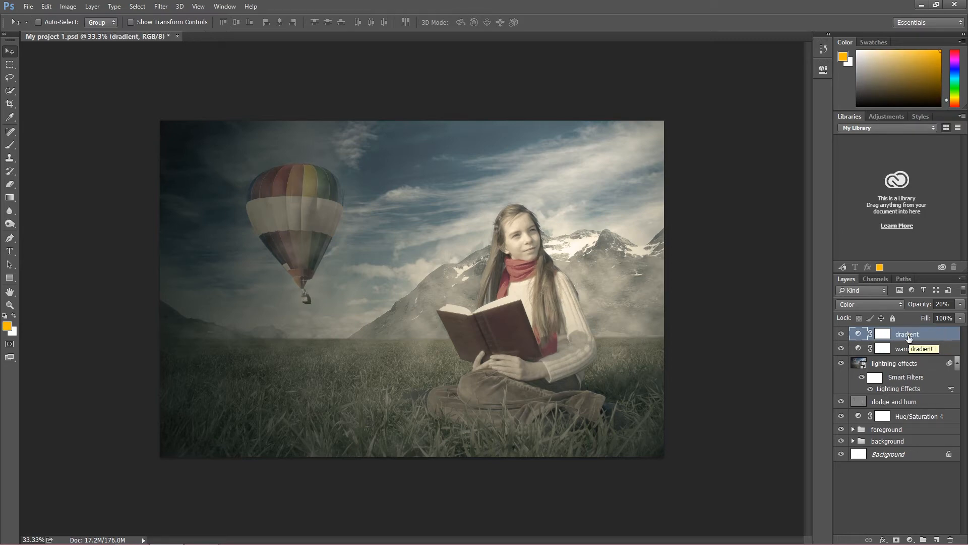
pyautogui.doubleClick(907, 335)
pyautogui.write('gradient')
pyautogui.press('Return')
# Add a Curves adjustment layer above the gradient layer and shape a gentle S-curve that darkens shadows and lifts highlights
pyautogui.click(909, 540)
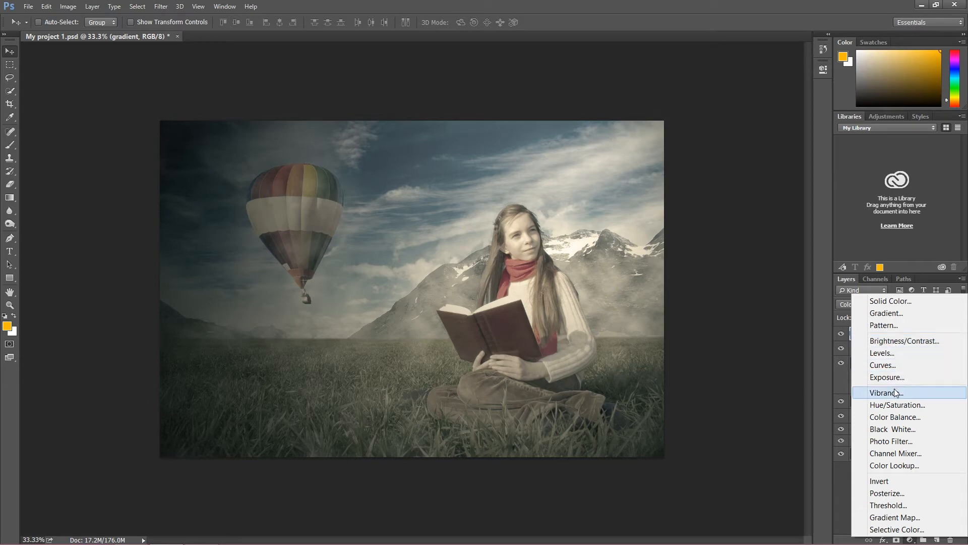
pyautogui.click(883, 365)
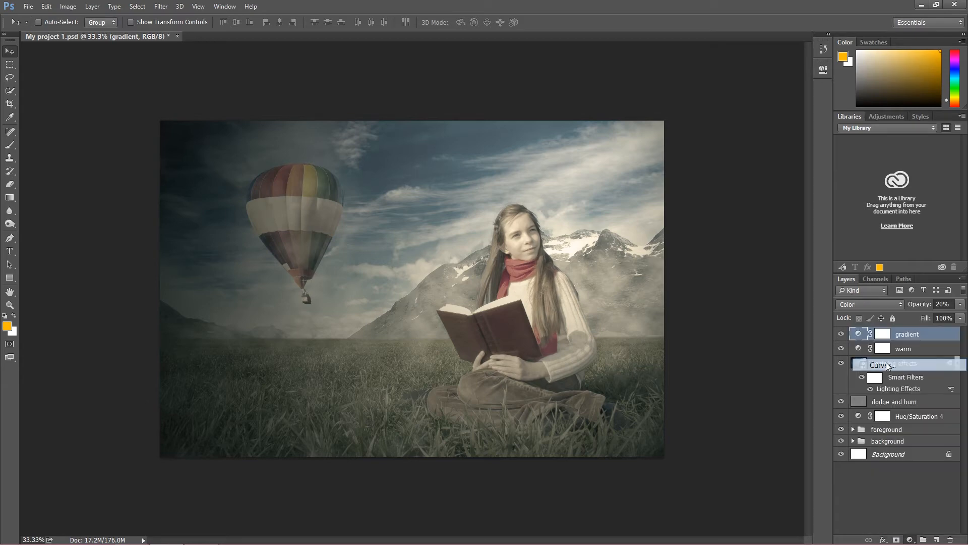
pyautogui.click(717, 198)
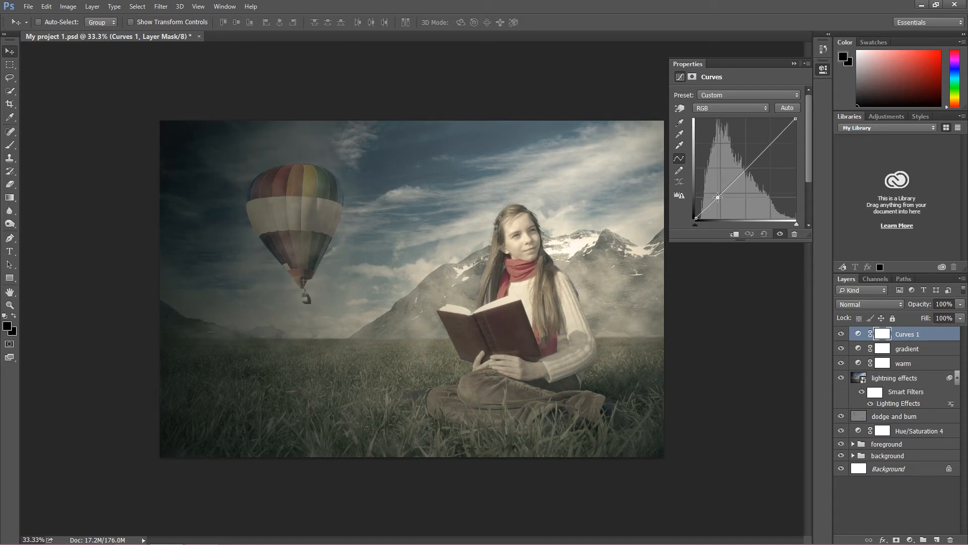
pyautogui.moveTo(717, 198); pyautogui.dragTo(717, 199)
pyautogui.click(759, 157)
pyautogui.moveTo(759, 157); pyautogui.dragTo(759, 154)
pyautogui.moveTo(720, 198); pyautogui.dragTo(718, 200)
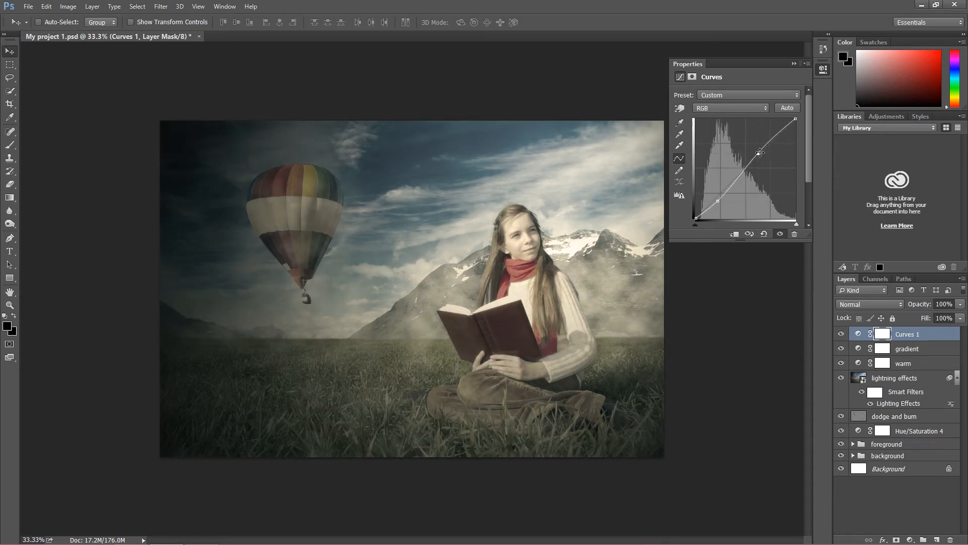
# Toggle the Curves layer's visibility repeatedly to compare the image with and without the contrast change
pyautogui.click(841, 333)
pyautogui.click(841, 334)
pyautogui.click(841, 335)
pyautogui.click(841, 334)
pyautogui.click(840, 334)
pyautogui.click(840, 334)
pyautogui.click(840, 334)
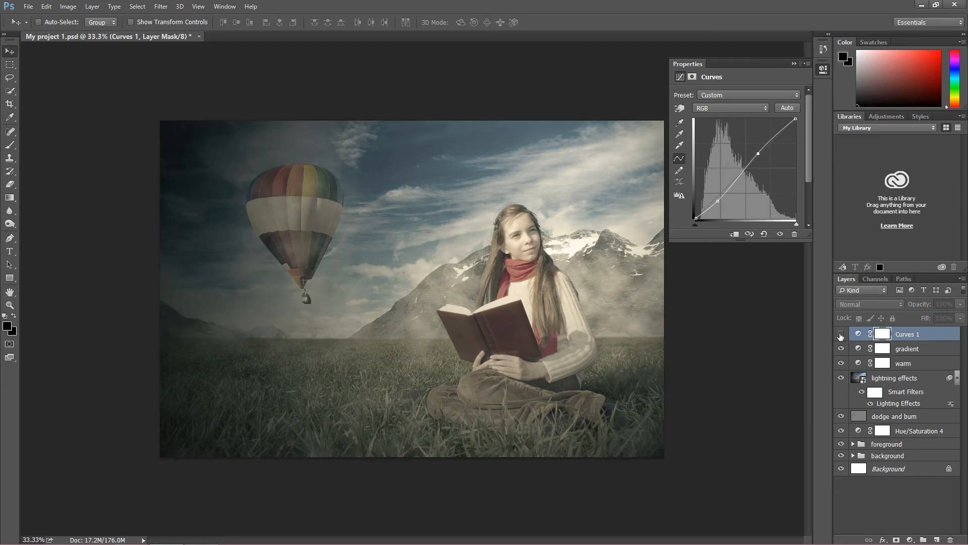
pyautogui.click(840, 335)
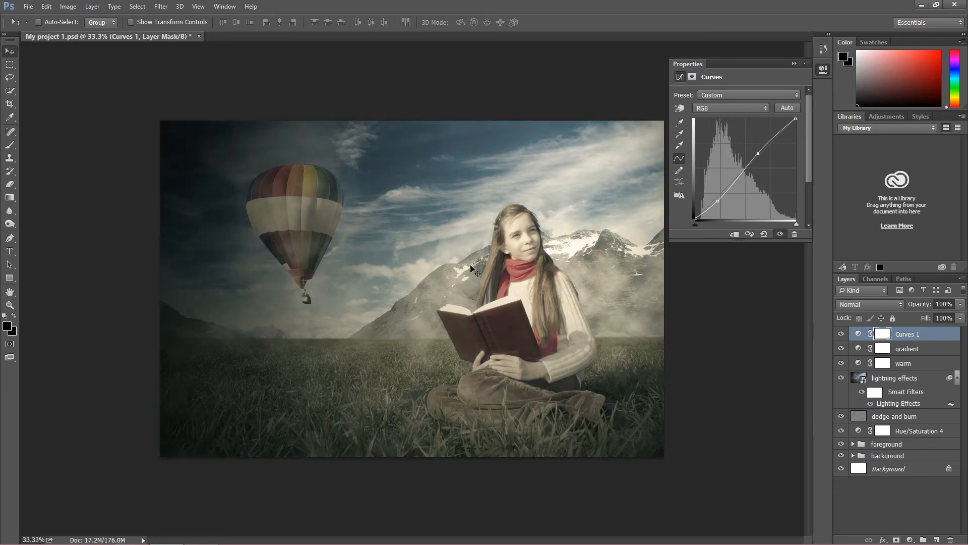
pyautogui.click(794, 64)
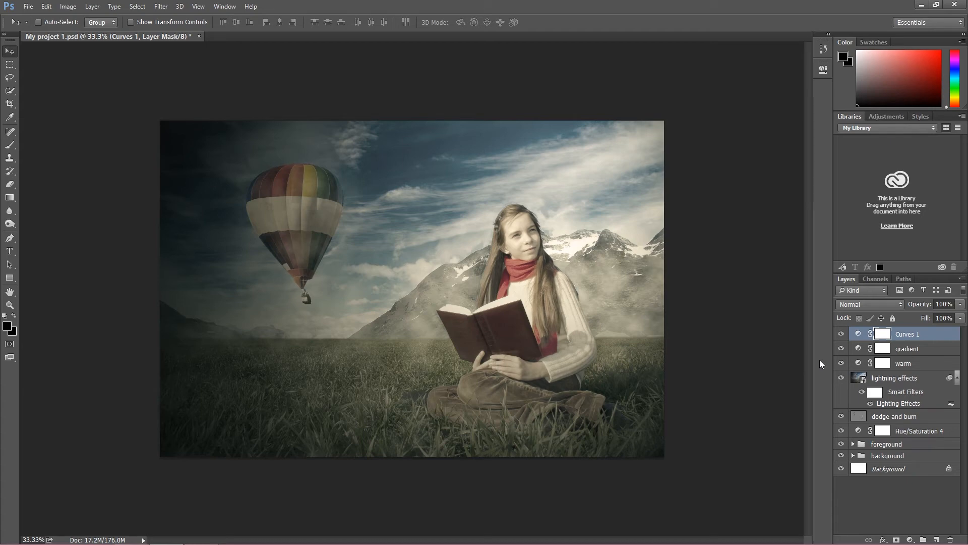
# Reduce the Curves layer's opacity to 85% and compare the image before and after
pyautogui.click(960, 304)
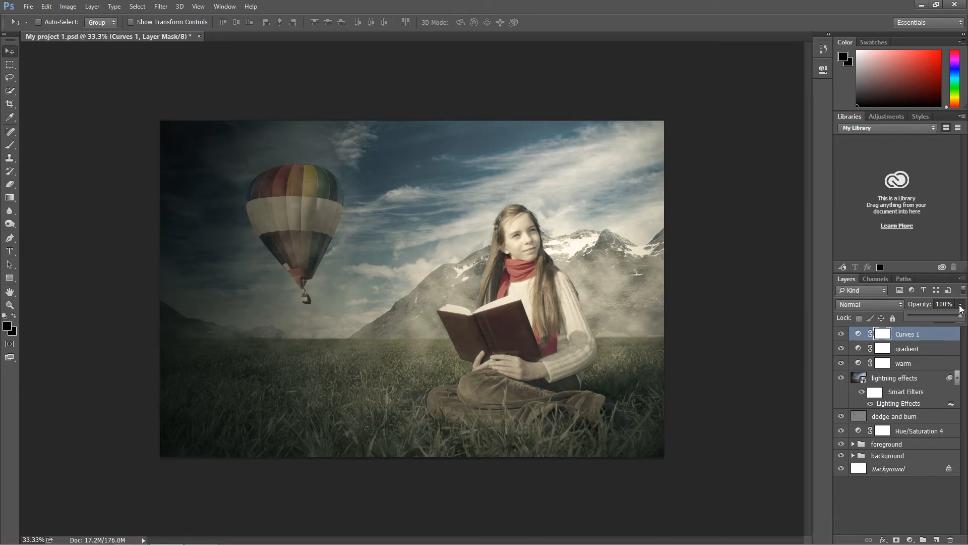
pyautogui.moveTo(947, 314); pyautogui.dragTo(952, 317)
pyautogui.click(840, 336)
pyautogui.click(840, 336)
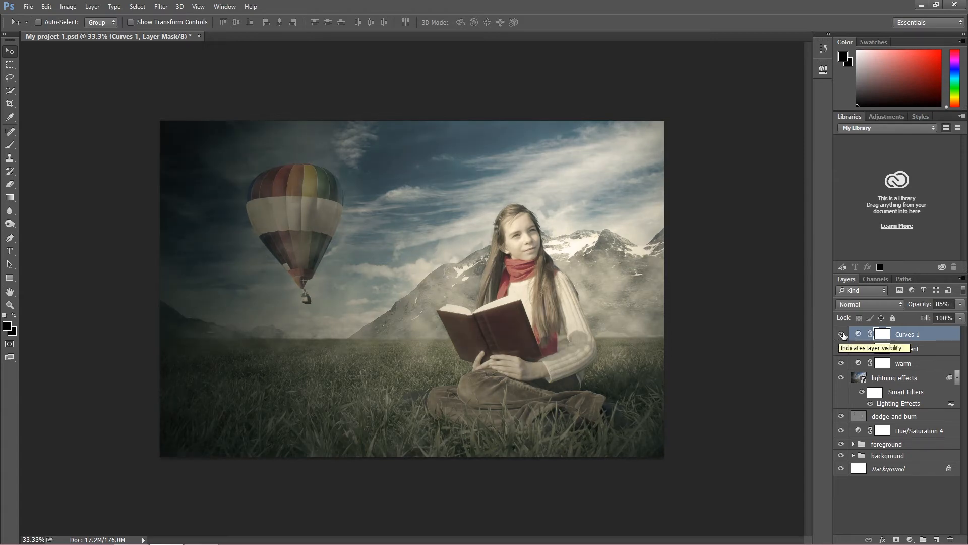
# Raise the density of the warm layer's Warming Filter (81) to 43%
pyautogui.click(884, 363)
pyautogui.doubleClick(885, 364)
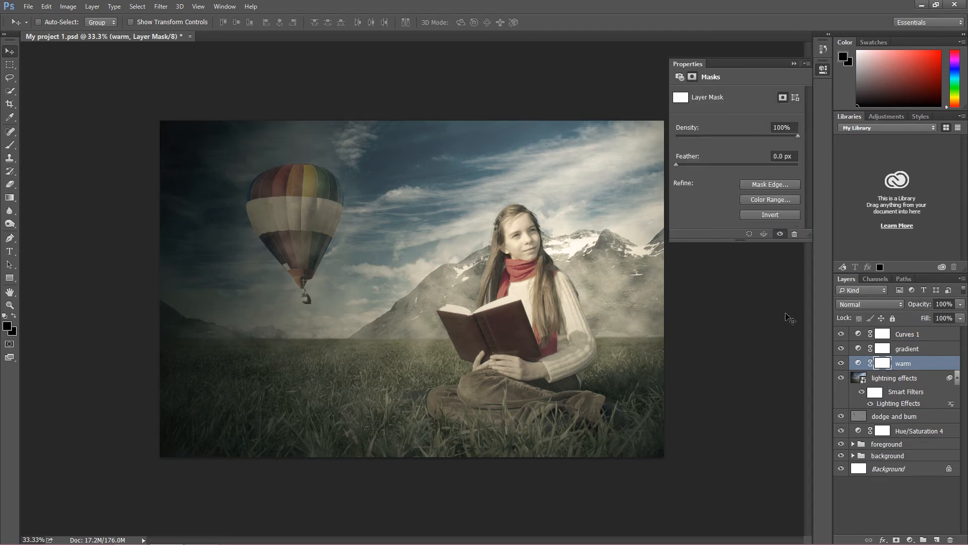
pyautogui.click(680, 78)
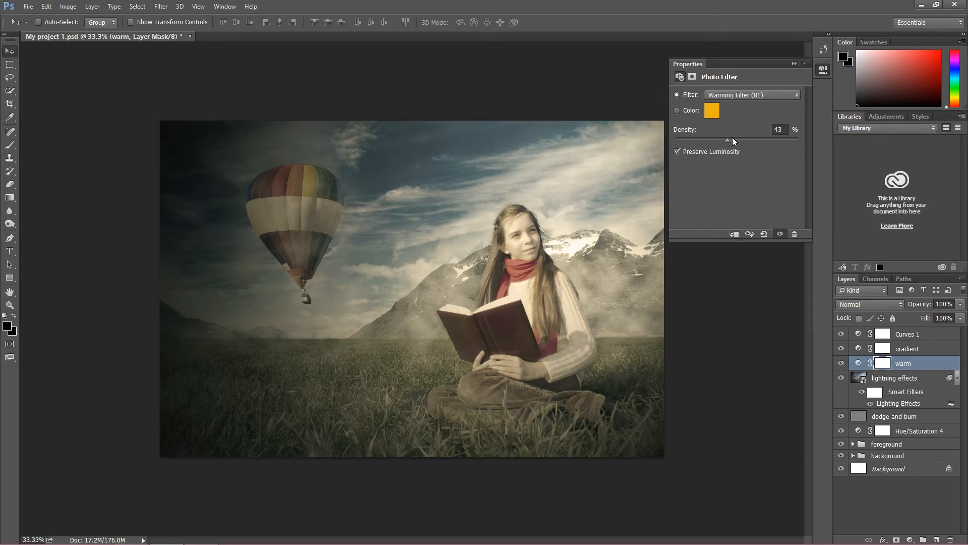
pyautogui.click(793, 63)
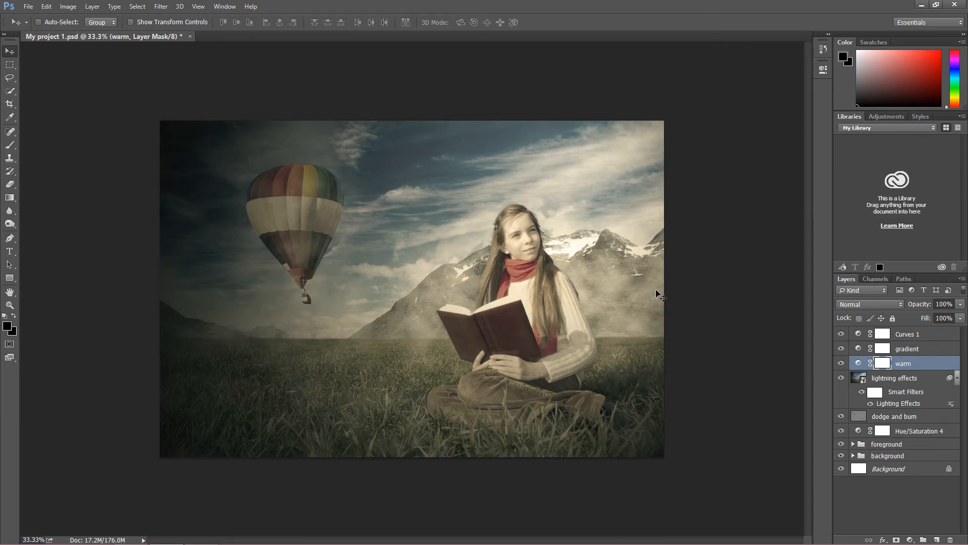
# Change the gradient map's color stop at 100% to the saturated yellow e4bd36 and apply the gradient
pyautogui.doubleClick(882, 349)
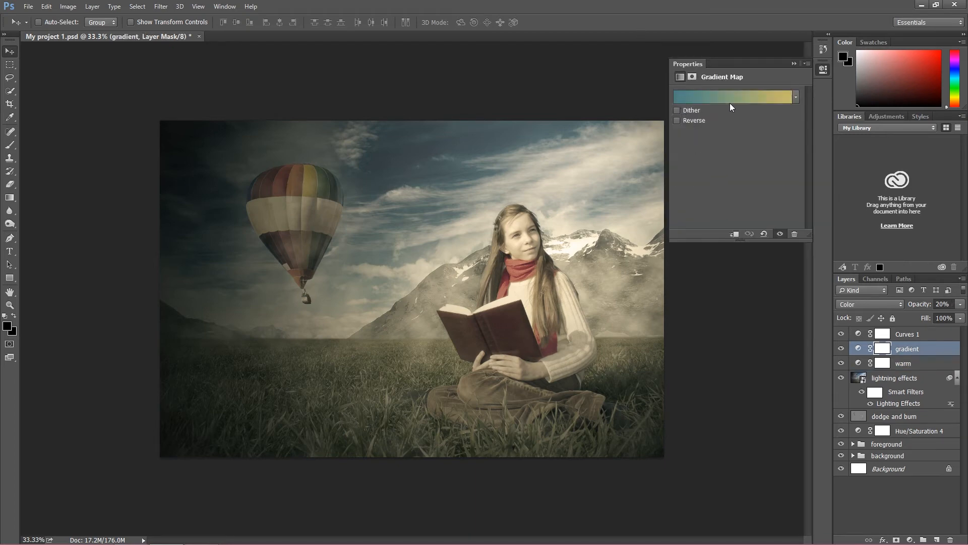
pyautogui.click(785, 98)
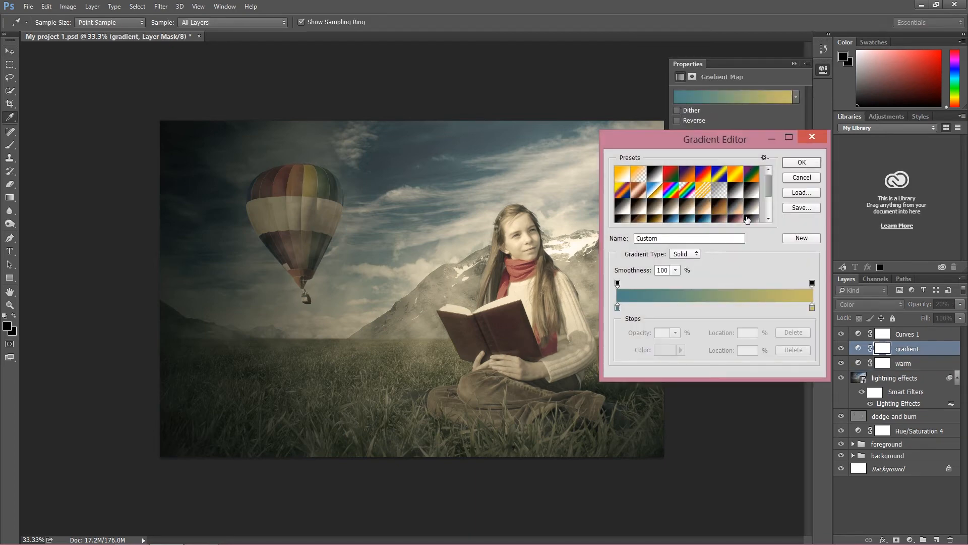
pyautogui.click(812, 306)
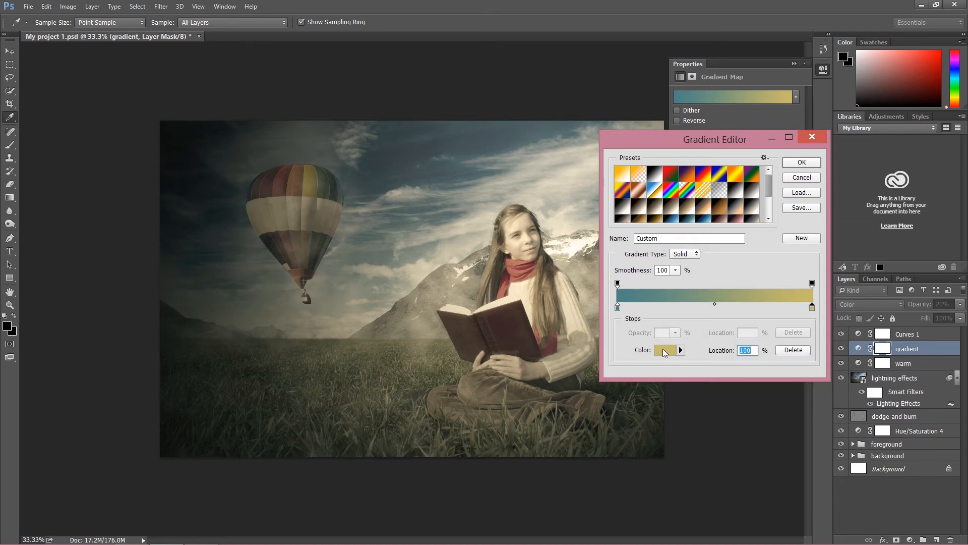
pyautogui.click(665, 350)
pyautogui.moveTo(796, 226); pyautogui.dragTo(797, 229)
pyautogui.moveTo(751, 140); pyautogui.dragTo(754, 131)
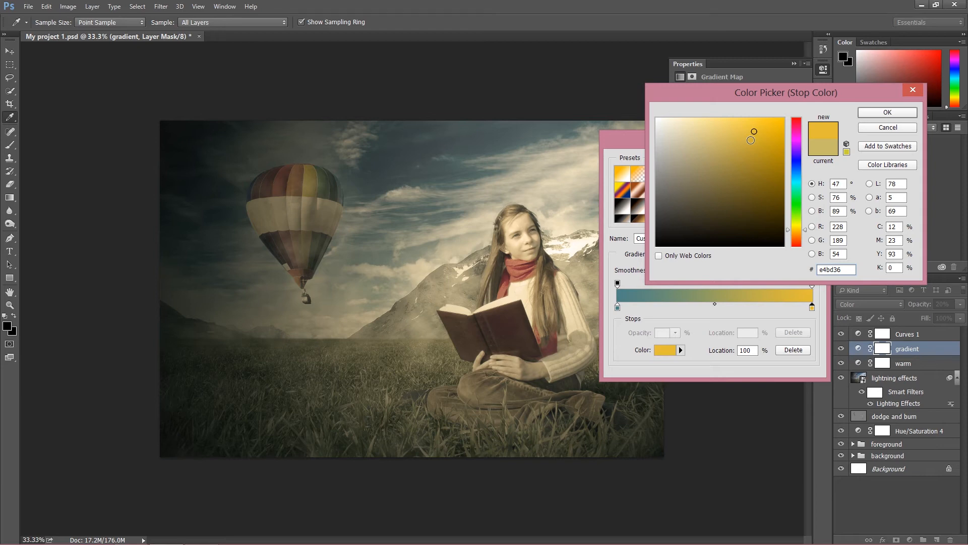
pyautogui.click(879, 112)
pyautogui.click(799, 162)
pyautogui.click(796, 63)
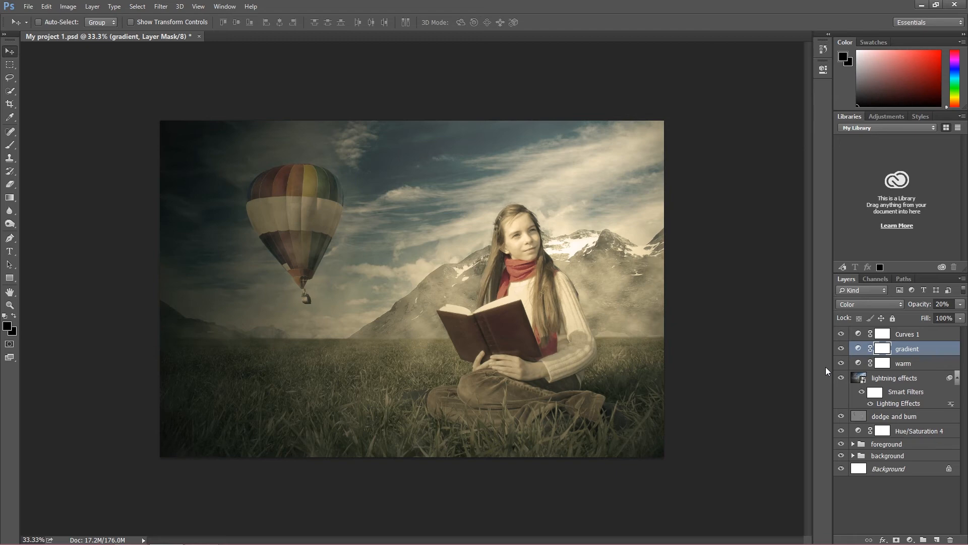
# Toggle the Curves layer off and on to compare its effect over the yellower gradient
pyautogui.click(841, 334)
pyautogui.click(841, 335)
pyautogui.click(841, 334)
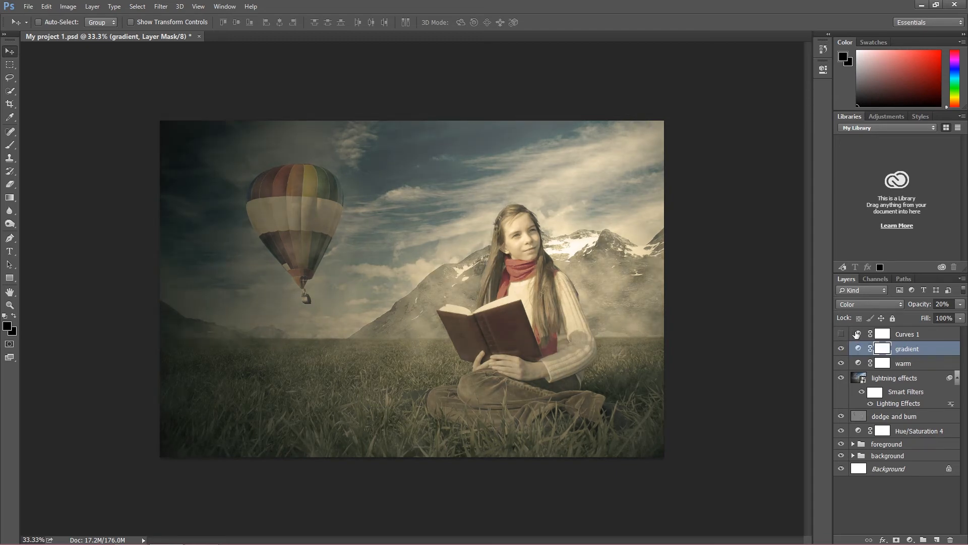
pyautogui.click(841, 335)
# Change the gradient map's color stop at 100% to a less saturated, muted tan yellow and apply the gradient
pyautogui.click(883, 364)
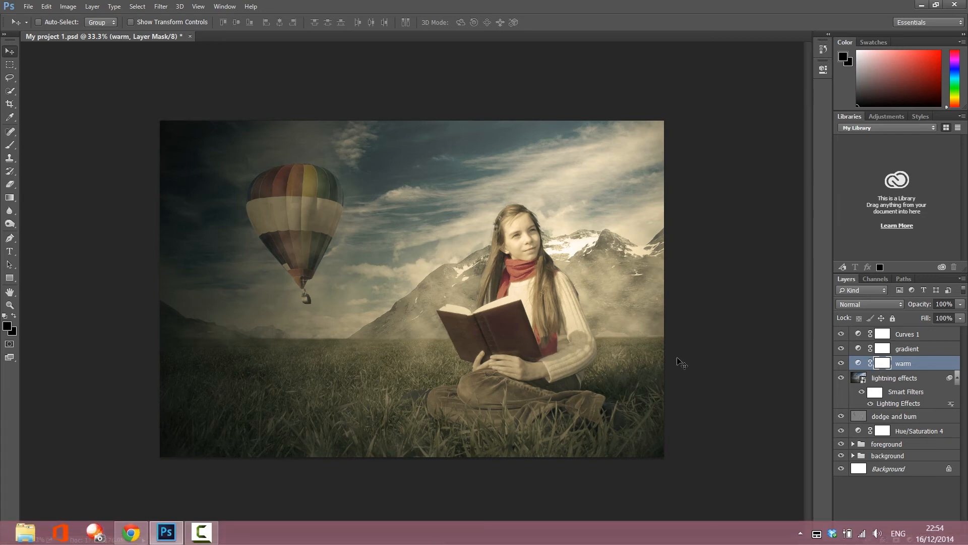
pyautogui.doubleClick(883, 348)
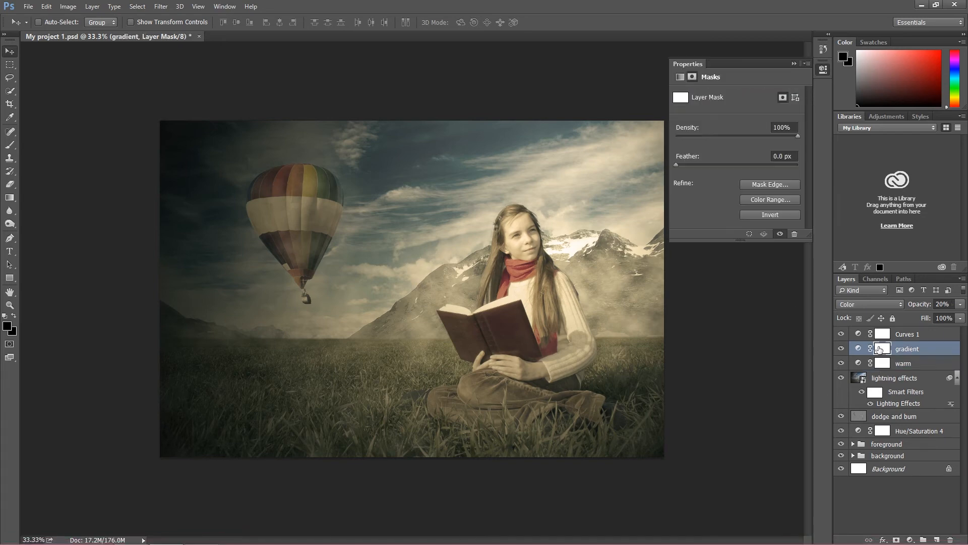
pyautogui.click(679, 77)
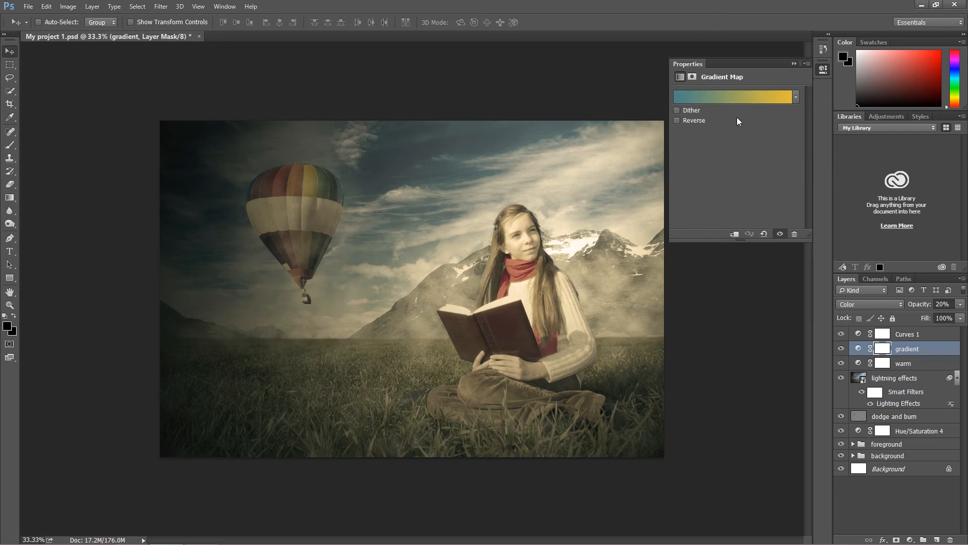
pyautogui.click(777, 101)
pyautogui.click(809, 307)
pyautogui.click(664, 350)
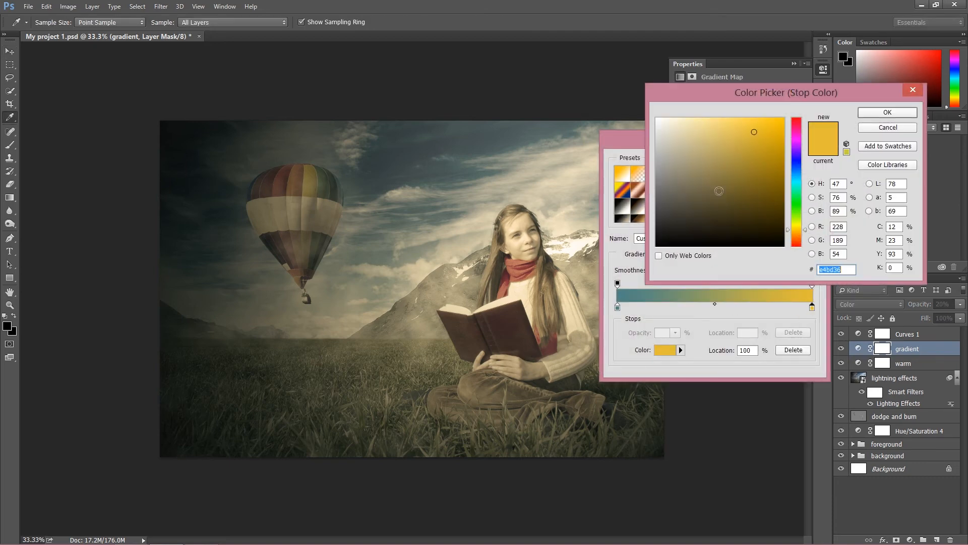
pyautogui.moveTo(712, 140); pyautogui.dragTo(704, 146)
pyautogui.click(888, 113)
pyautogui.click(802, 159)
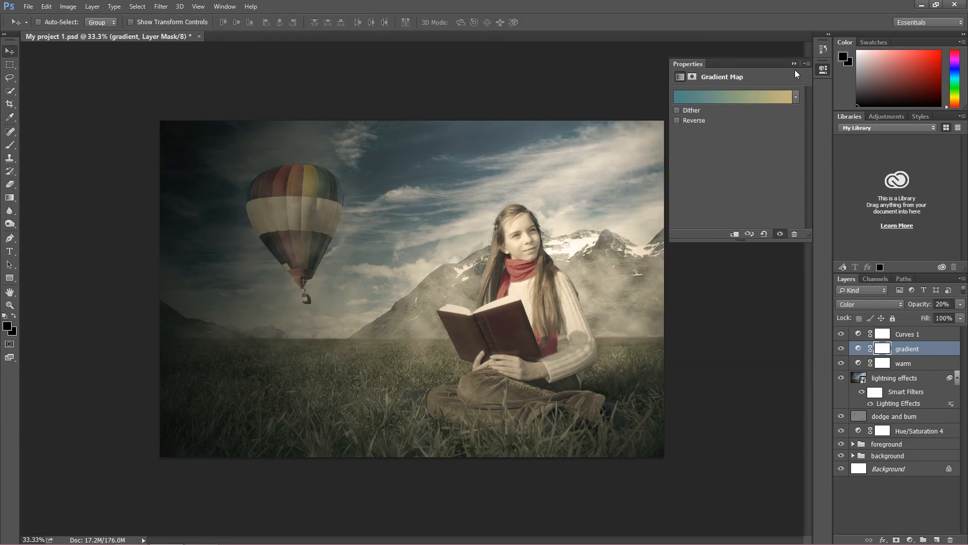
pyautogui.click(795, 65)
# Lower the density of the warm layer's Warming Filter (81) to 21%
pyautogui.doubleClick(883, 363)
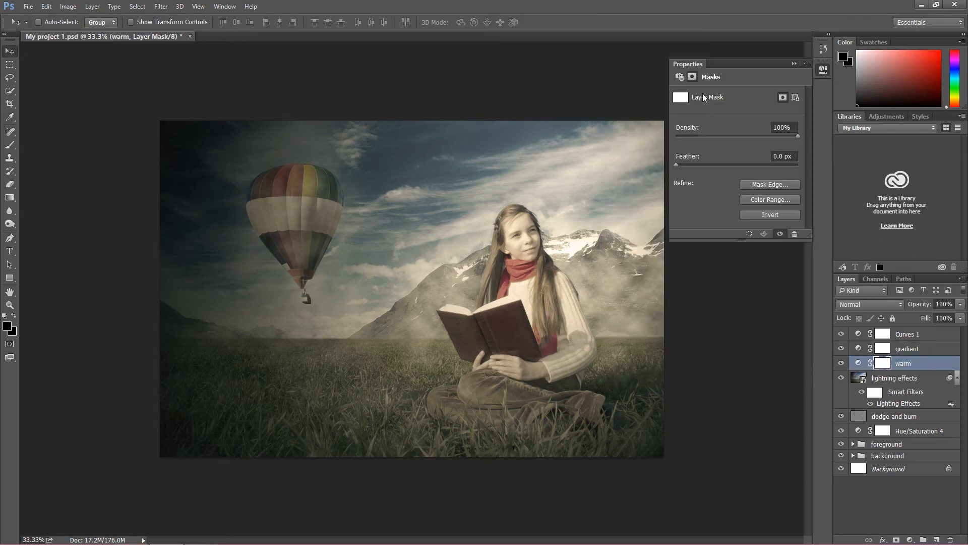
pyautogui.click(681, 76)
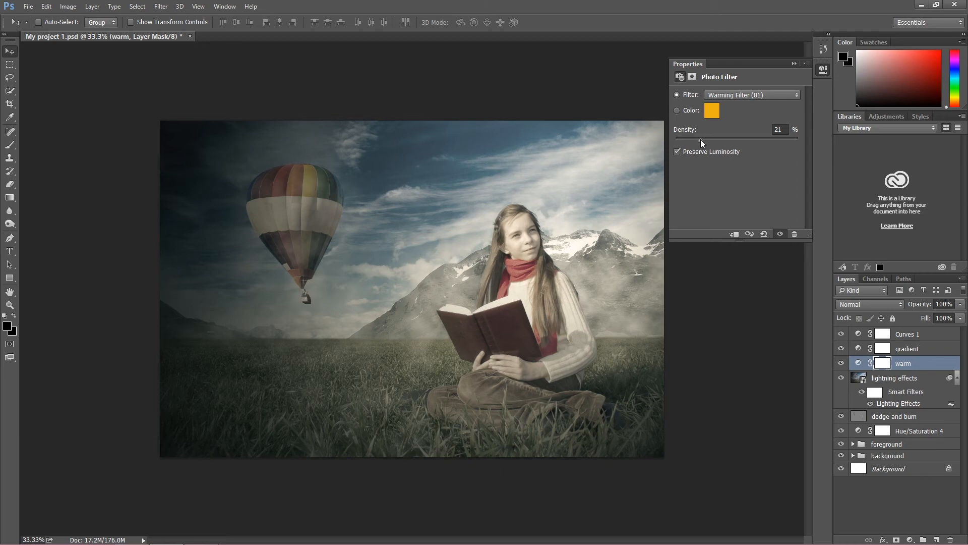
pyautogui.click(794, 64)
# Select the Curves layer and check the image with and without it after the warming filter change
pyautogui.click(840, 335)
pyautogui.click(841, 335)
pyautogui.click(879, 334)
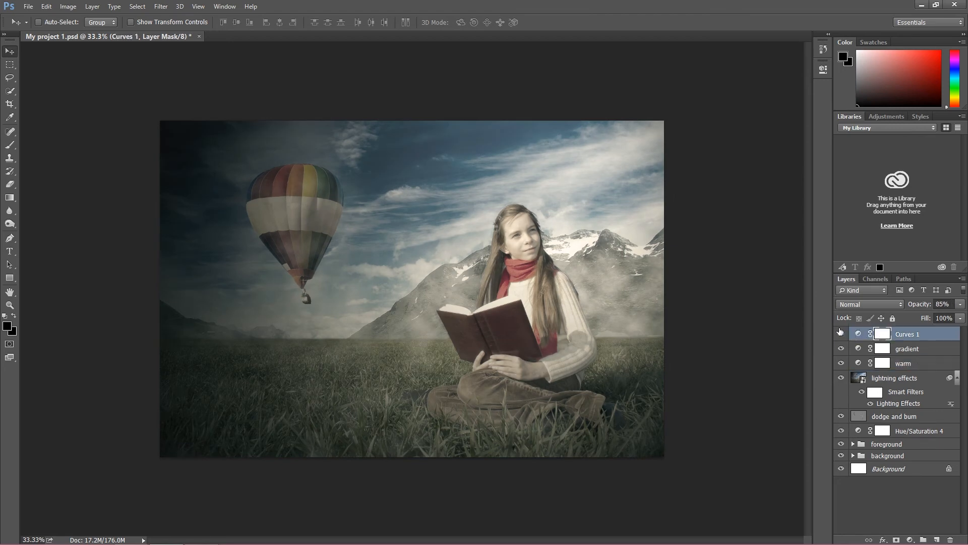
pyautogui.click(841, 334)
pyautogui.click(842, 334)
# Lower the Curves layer's opacity to 33%, comparing the image with the layer hidden and shown
pyautogui.click(961, 306)
pyautogui.click(842, 333)
pyautogui.click(843, 334)
pyautogui.click(961, 304)
pyautogui.moveTo(935, 321); pyautogui.dragTo(930, 320)
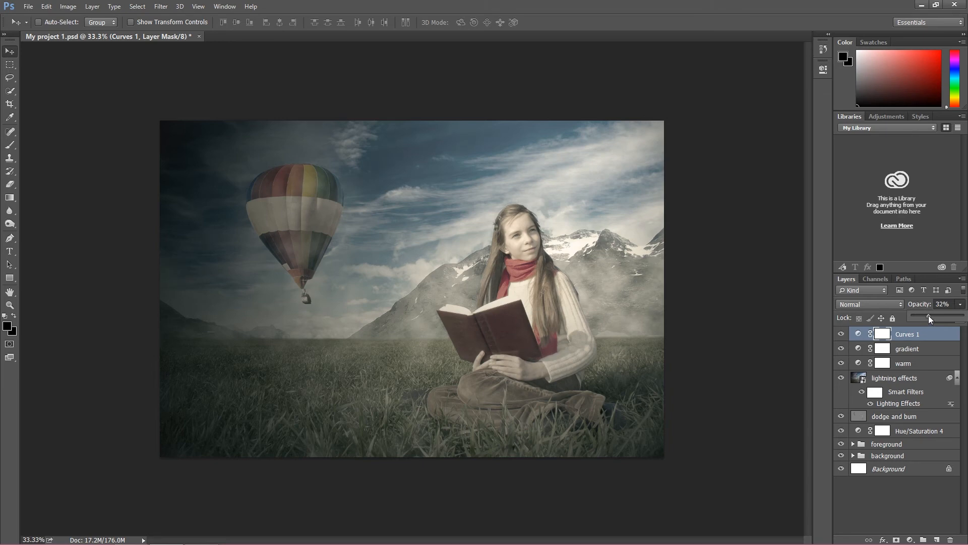
pyautogui.click(960, 305)
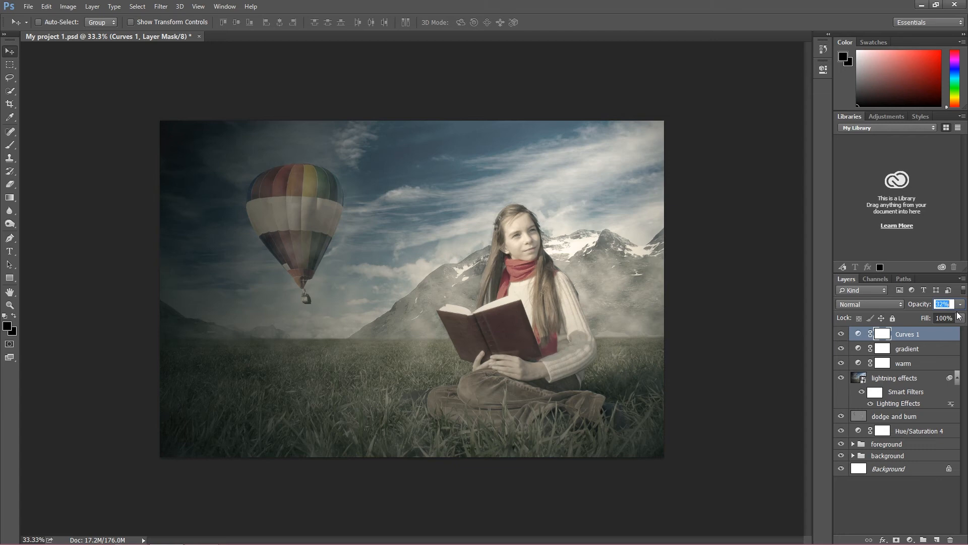
pyautogui.click(961, 304)
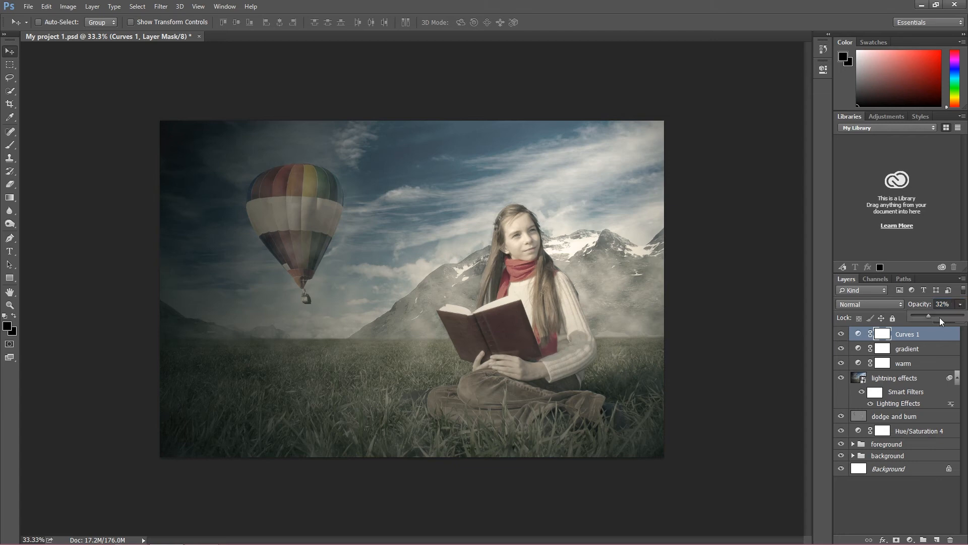
pyautogui.moveTo(930, 318); pyautogui.dragTo(931, 320)
pyautogui.click(961, 306)
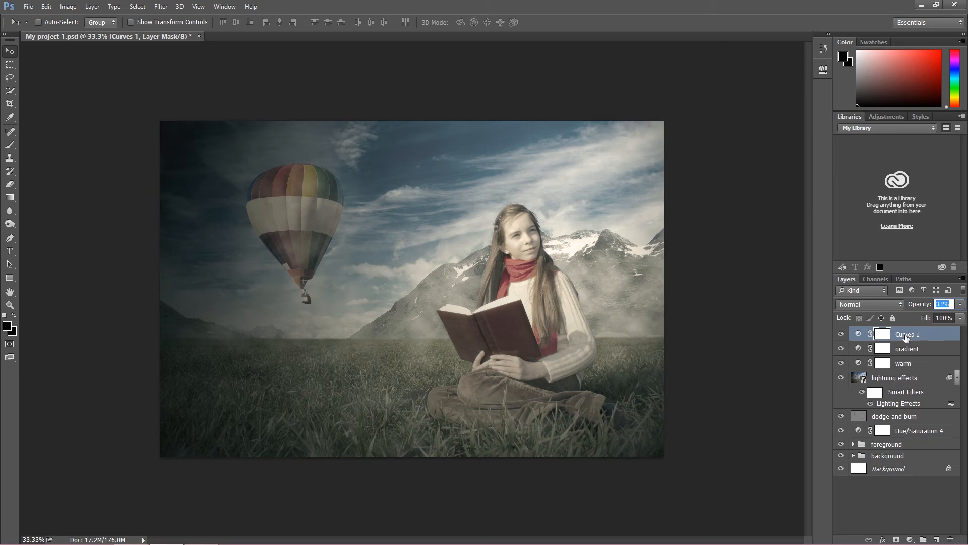
# Rename the Curves 1 layer as "Curves"
pyautogui.doubleClick(906, 336)
pyautogui.click(924, 333)
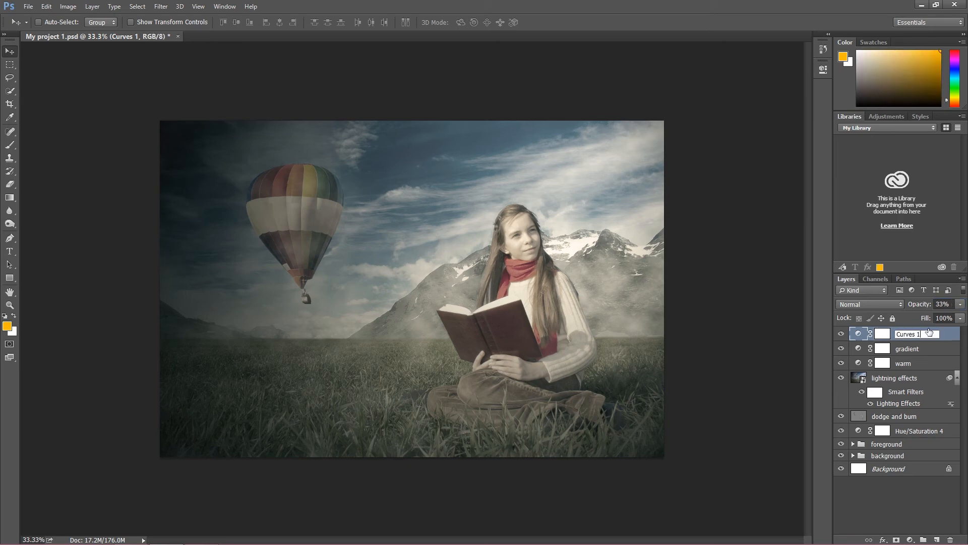
pyautogui.press('Return')
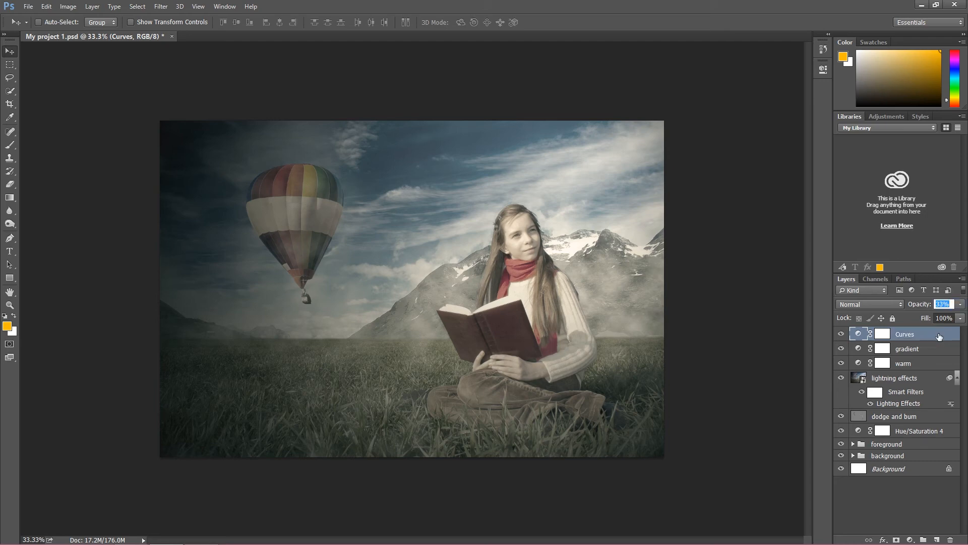
# Group the Curves, gradient and warm adjustment layers and name the group "photo effects"
pyautogui.keyDown('shift'); pyautogui.click(902, 365); pyautogui.keyUp('shift')
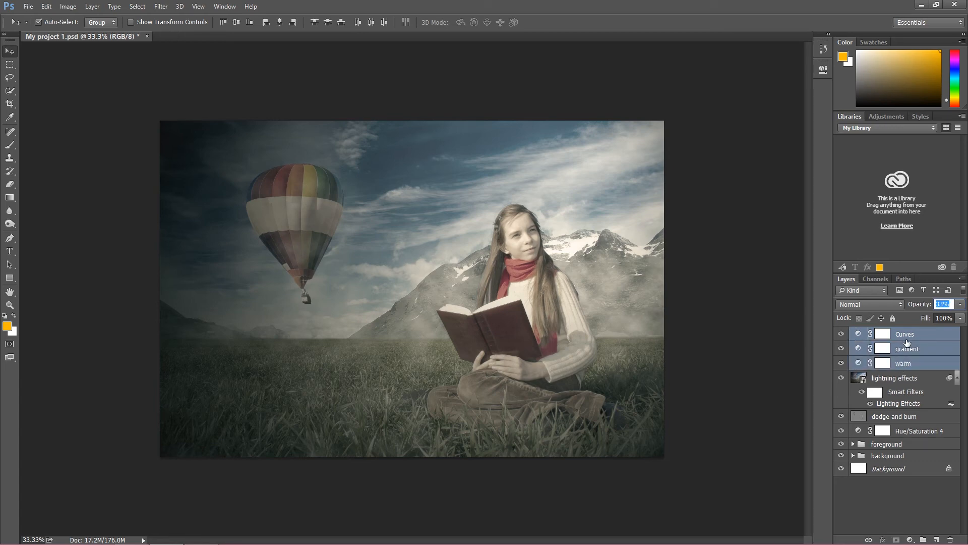
pyautogui.hotkey('ctrl', 'g')
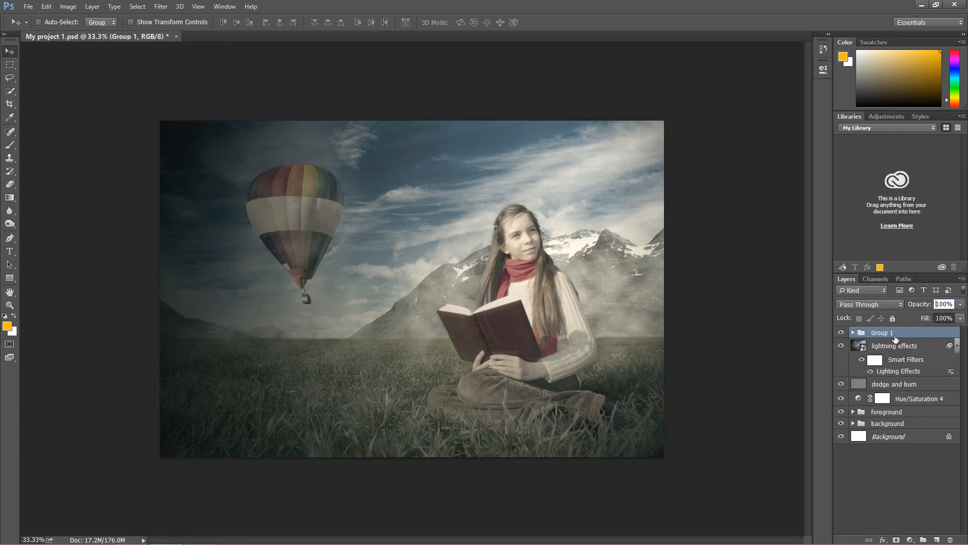
pyautogui.doubleClick(896, 336)
pyautogui.write('effec')
pyautogui.press('BackSpace')
pyautogui.press('BackSpace')
pyautogui.write('photo effects')
pyautogui.press('Return')
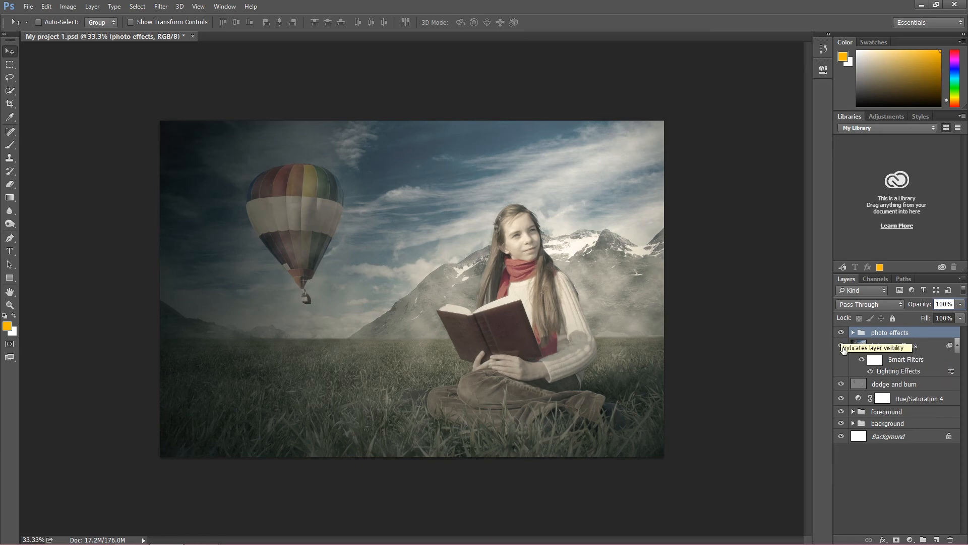
# Put the lightning effects layer into a group of its own
pyautogui.click(882, 347)
pyautogui.click(885, 389)
pyautogui.click(881, 349)
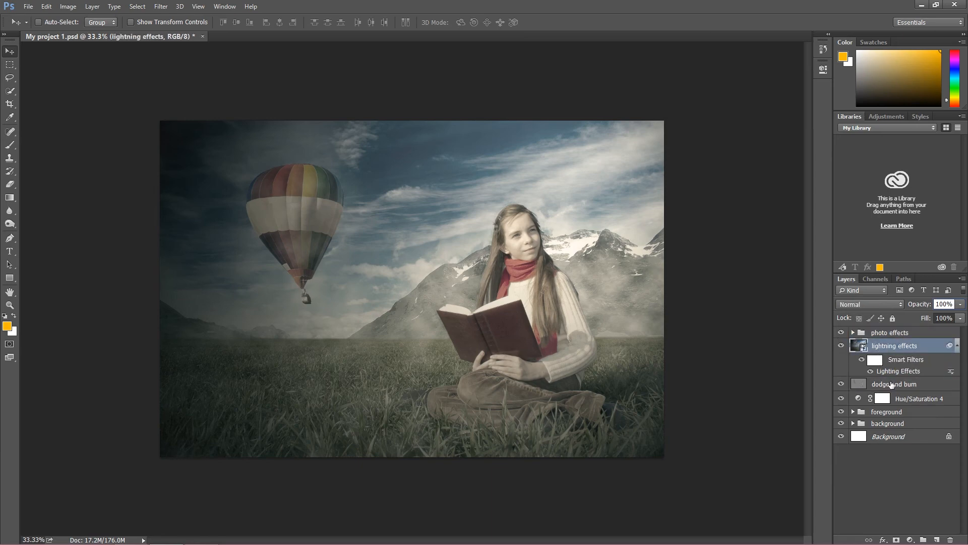
pyautogui.click(881, 382)
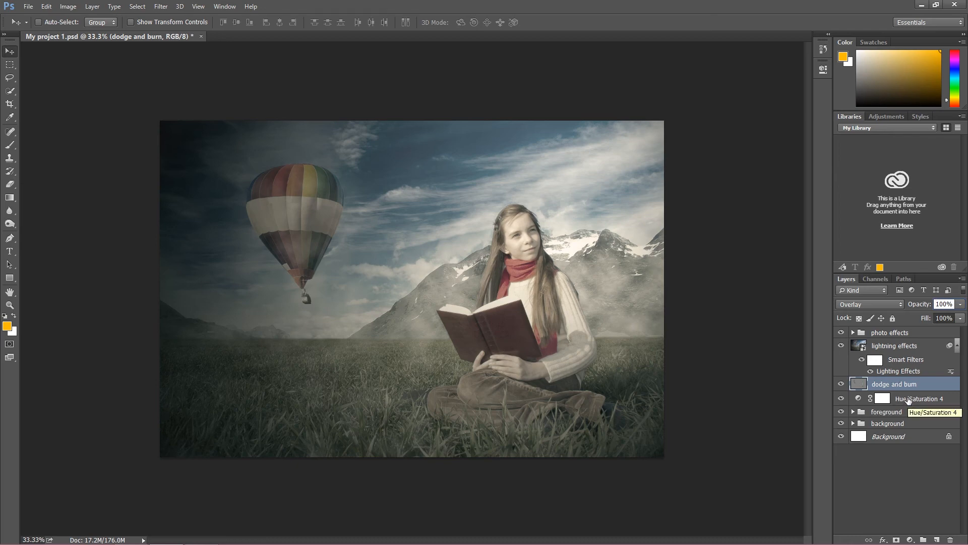
pyautogui.click(887, 347)
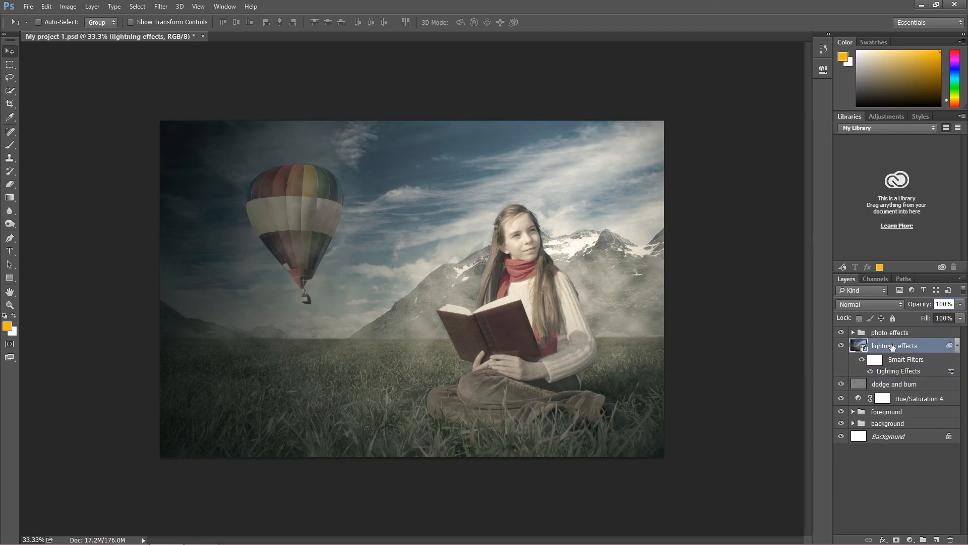
pyautogui.hotkey('ctrl', 'g')
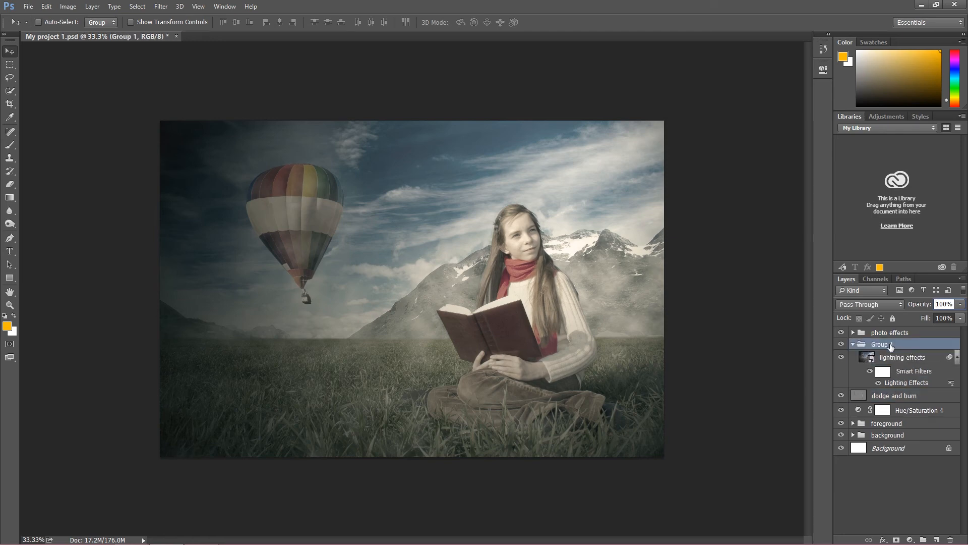
# Try to rename the lightning layer's new group as "lightning effects" and collapse it
pyautogui.doubleClick(892, 346)
pyautogui.click(891, 345)
pyautogui.write('lightning effects')
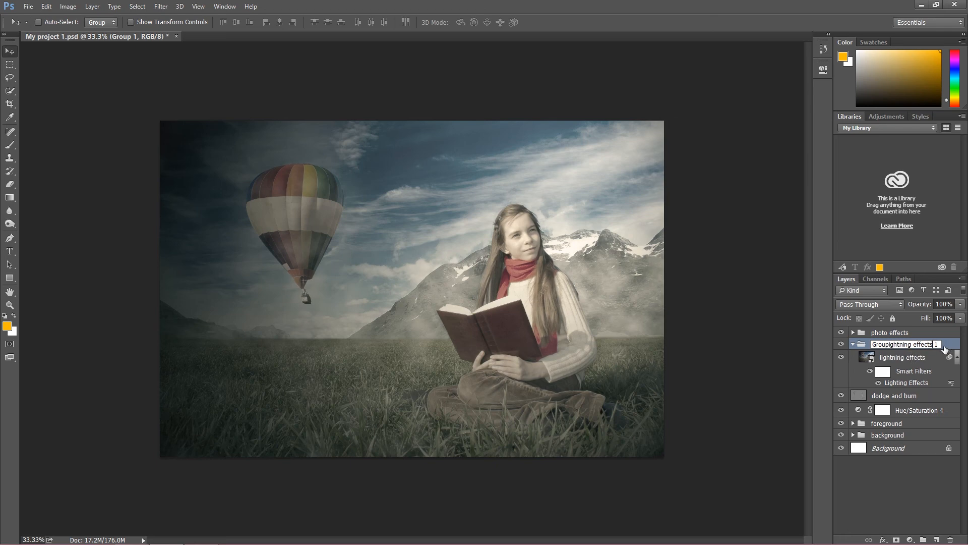
pyautogui.press('Delete')
pyautogui.press('Delete')
pyautogui.press('Return')
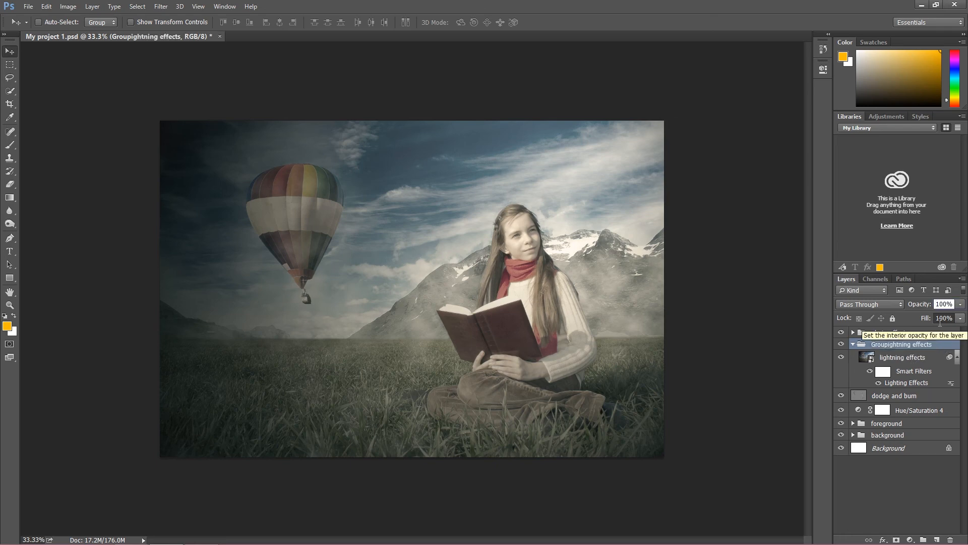
pyautogui.click(852, 343)
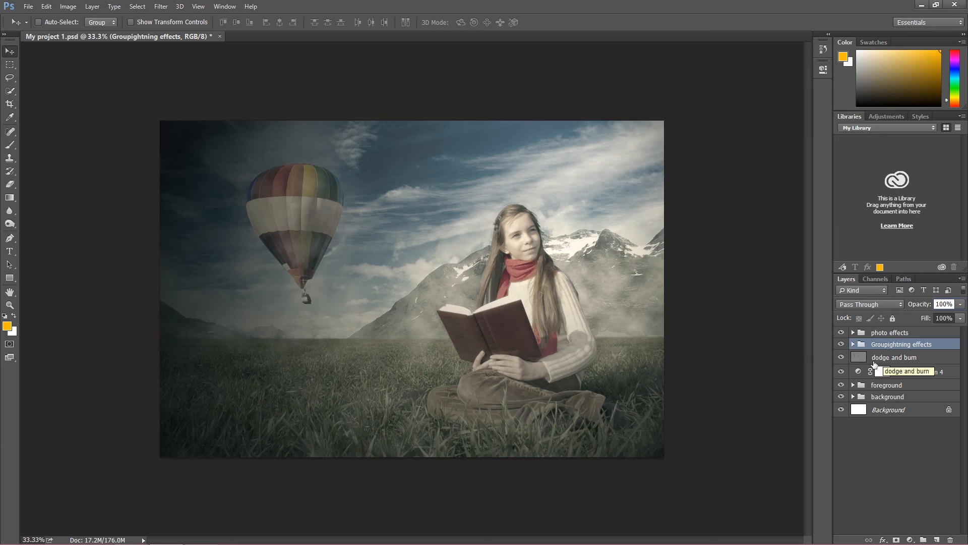
# Group the dodge and burn layer together with the Hue/Saturation 4 adjustment layer
pyautogui.click(904, 371)
pyautogui.click(902, 359)
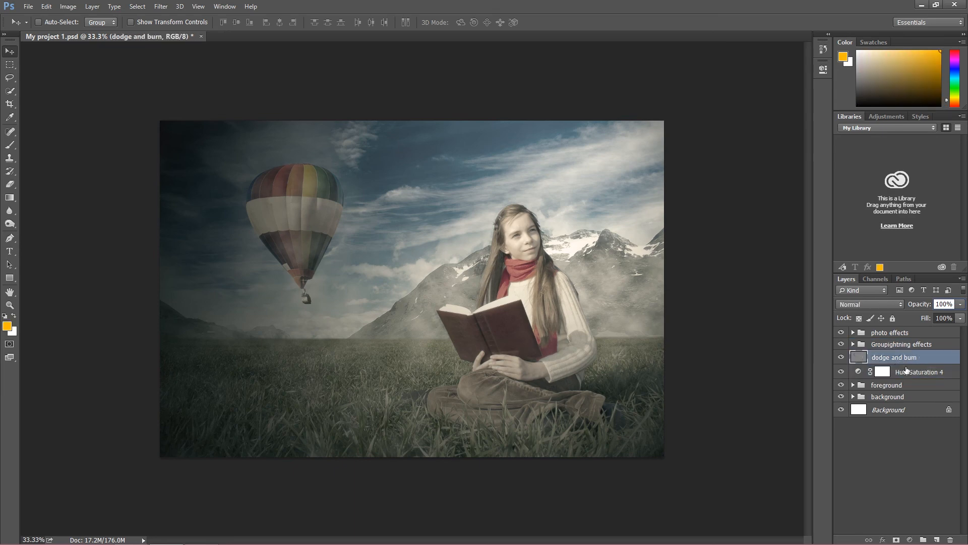
pyautogui.click(902, 369)
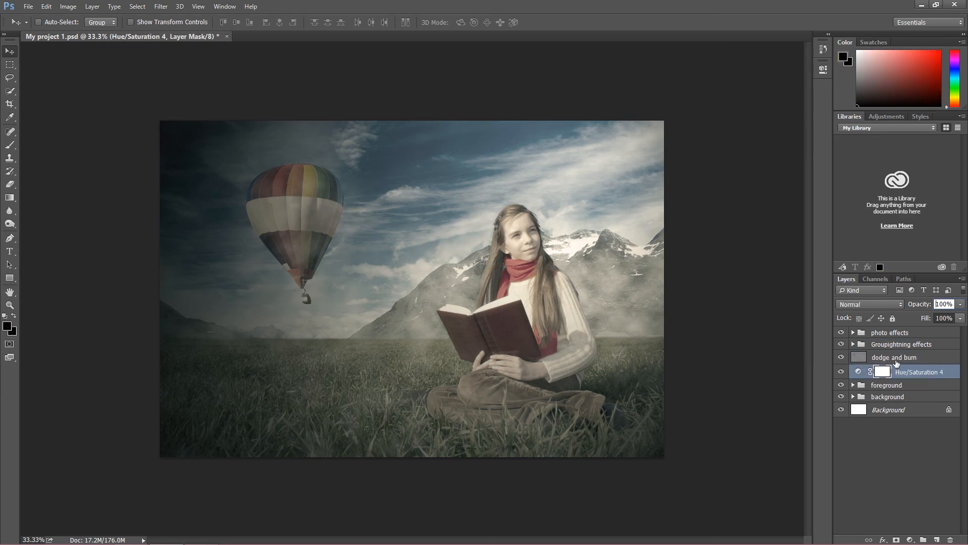
pyautogui.click(895, 359)
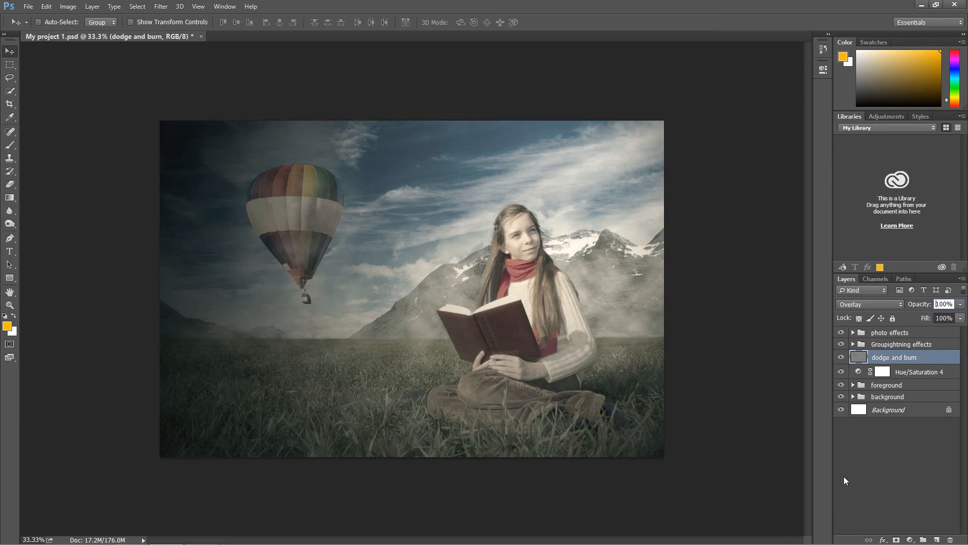
pyautogui.keyDown('shift'); pyautogui.click(900, 374); pyautogui.keyUp('shift')
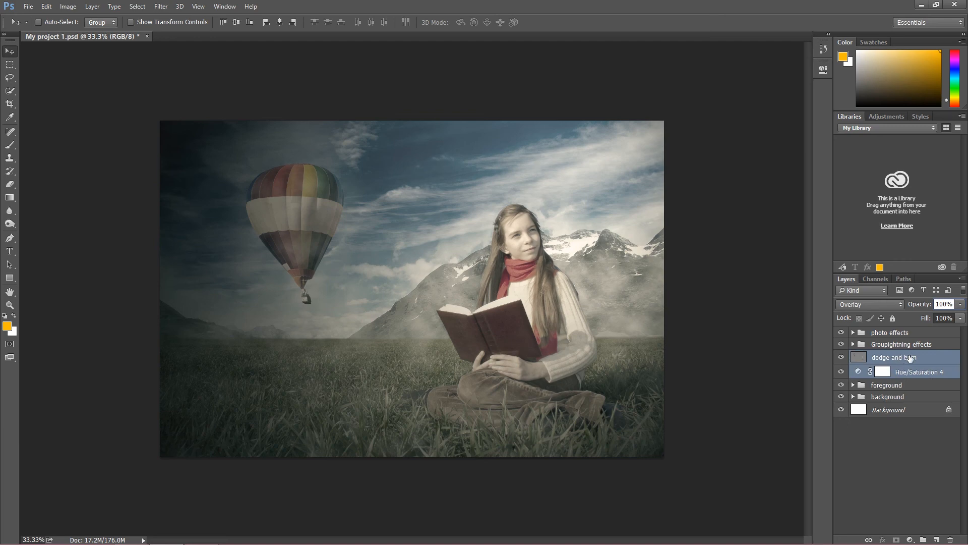
pyautogui.hotkey('ctrl', 'g')
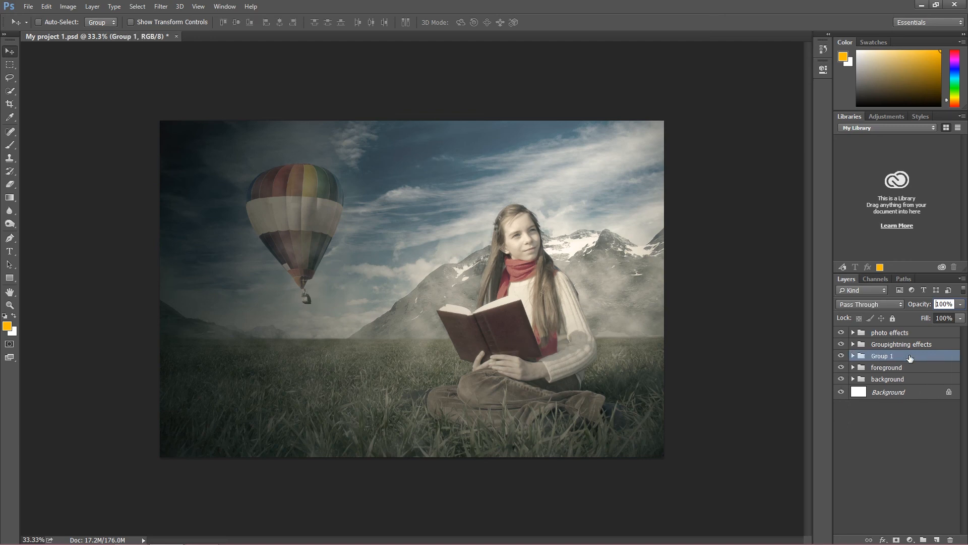
# Rename the group holding the dodge and burn and Hue/Saturation 4 layers as "image" and check its contents
pyautogui.doubleClick(889, 357)
pyautogui.write('image')
pyautogui.press('BackSpace')
pyautogui.press('BackSpace')
pyautogui.press('BackSpace')
pyautogui.press('BackSpace')
pyautogui.write('image')
pyautogui.press('Return')
pyautogui.click(852, 355)
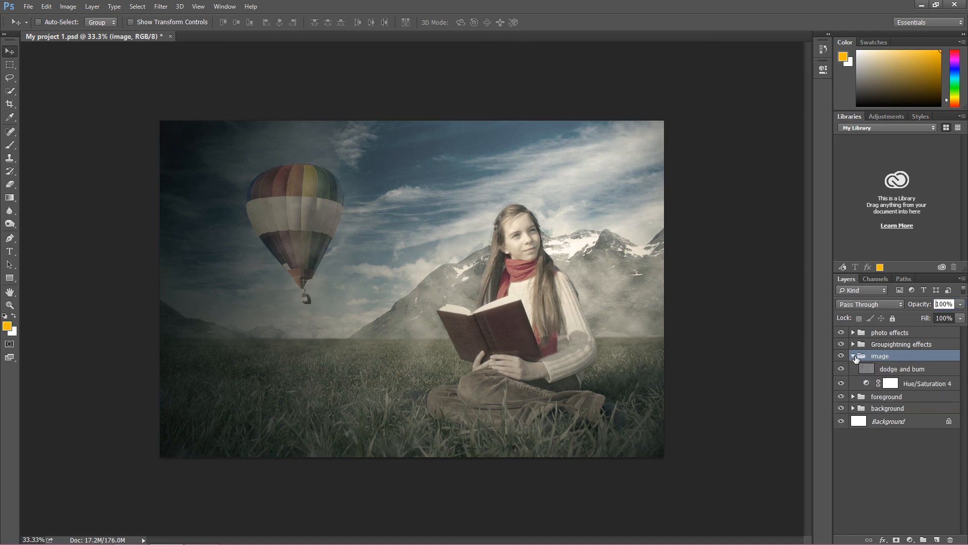
pyautogui.click(840, 371)
pyautogui.click(853, 355)
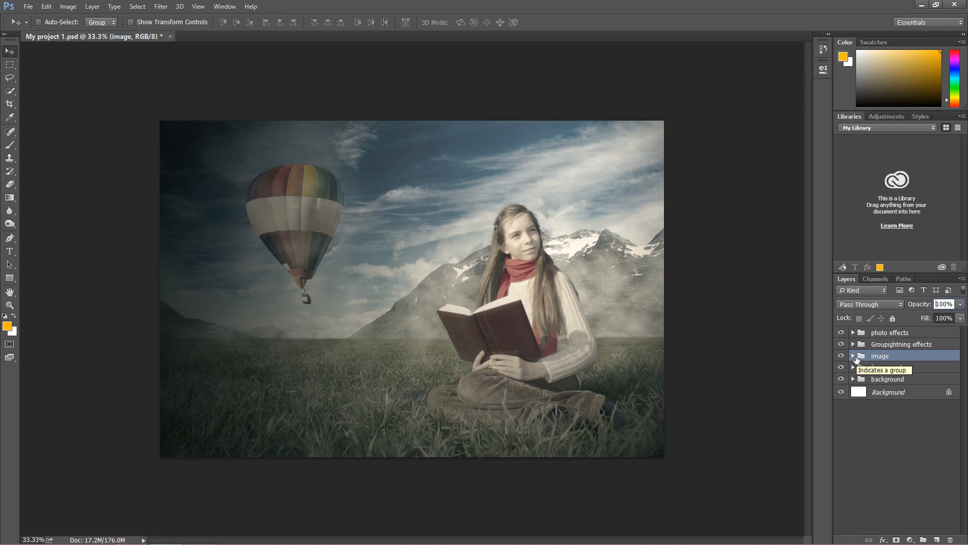
# Correct the name of the "Groupightning effects" group to "lightning effects"
pyautogui.click(901, 348)
pyautogui.doubleClick(895, 346)
pyautogui.moveTo(890, 345); pyautogui.dragTo(871, 345)
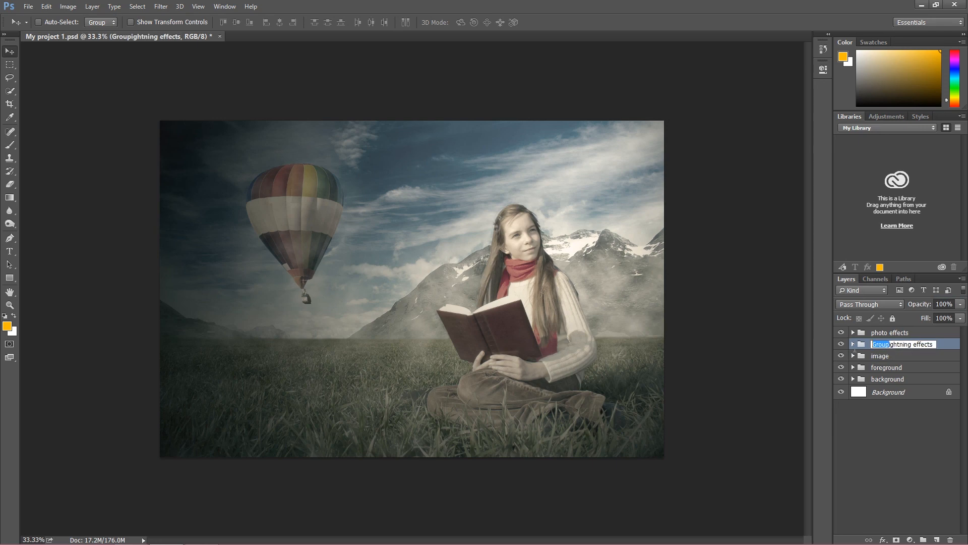
pyautogui.press('BackSpace')
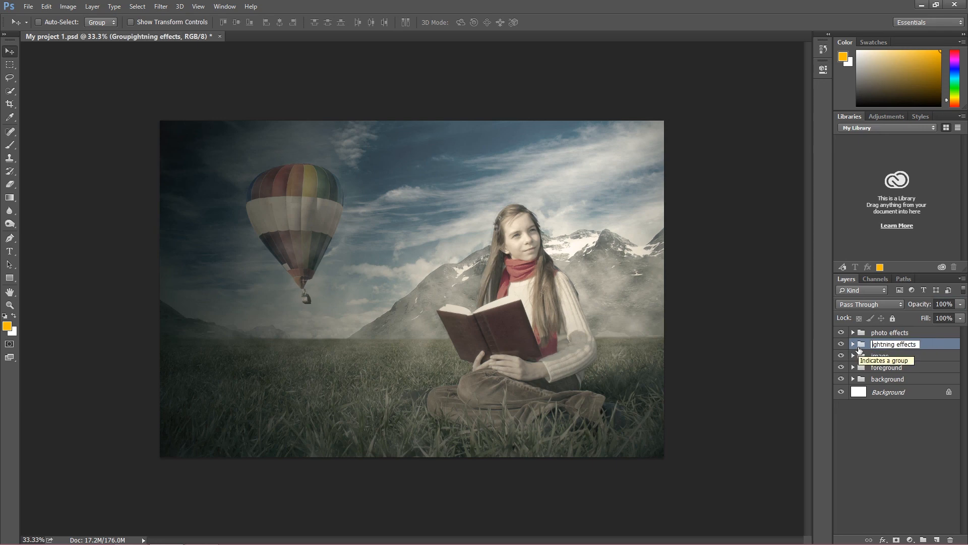
pyautogui.write('l')
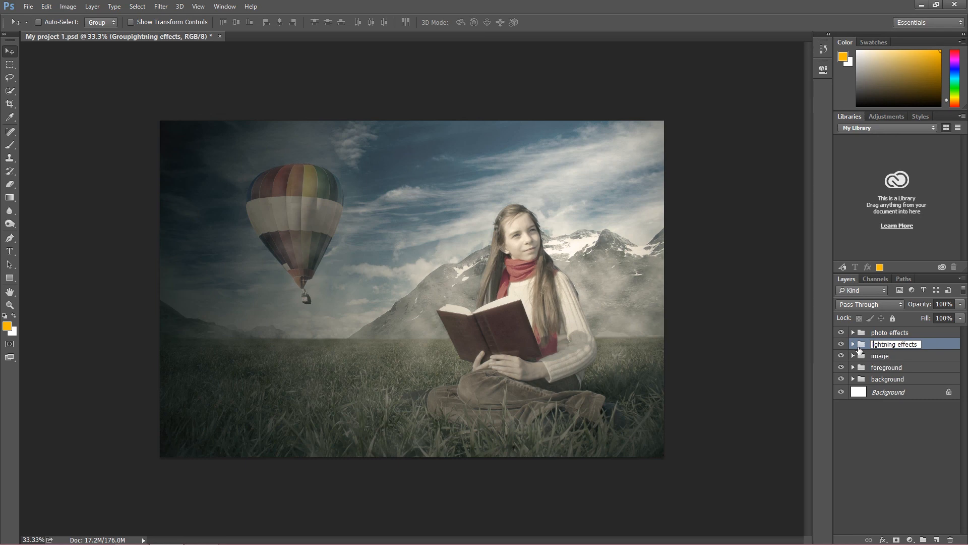
pyautogui.press('Return')
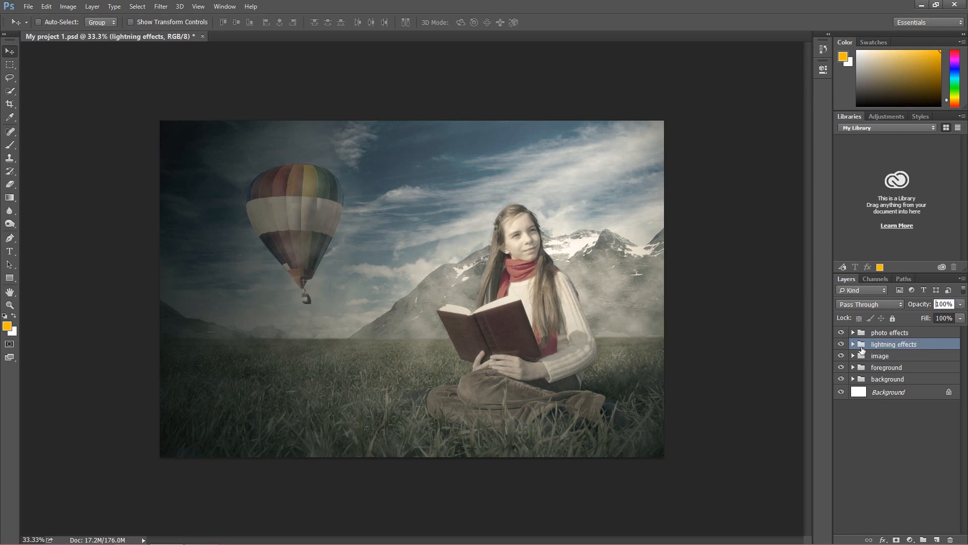
pyautogui.click(161, 6)
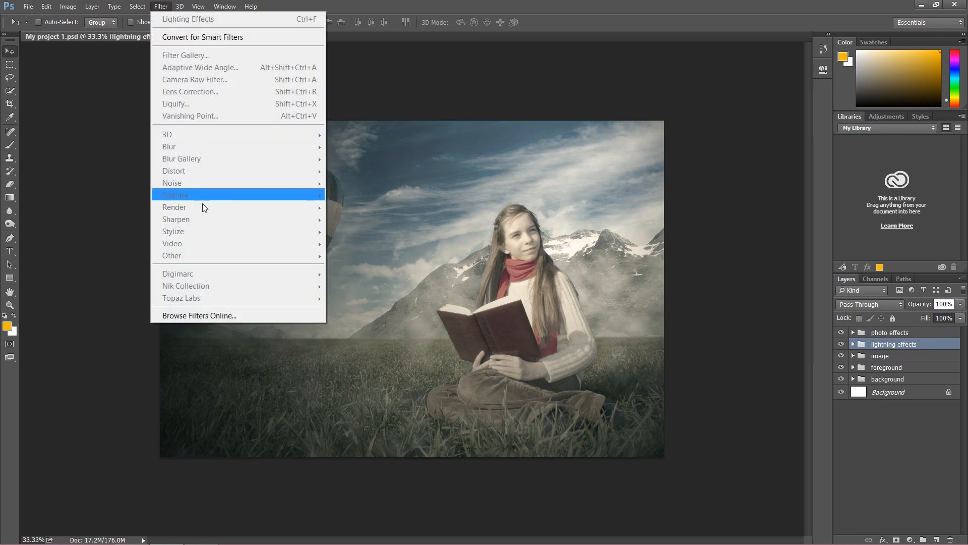
pyautogui.click(890, 378)
pyautogui.click(884, 334)
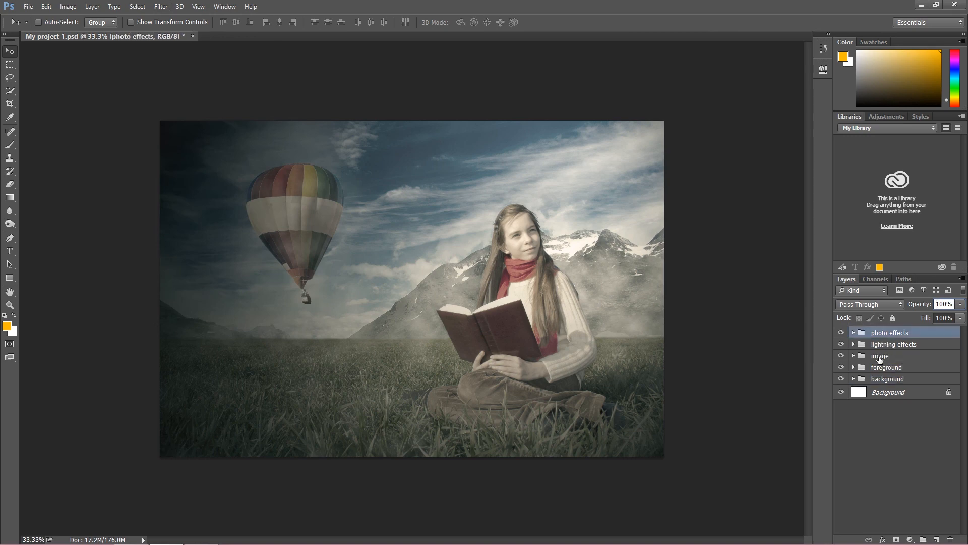
# Rename the image group as "doging" and check the names of the Dodge, Burn and Sponge tools
pyautogui.click(880, 357)
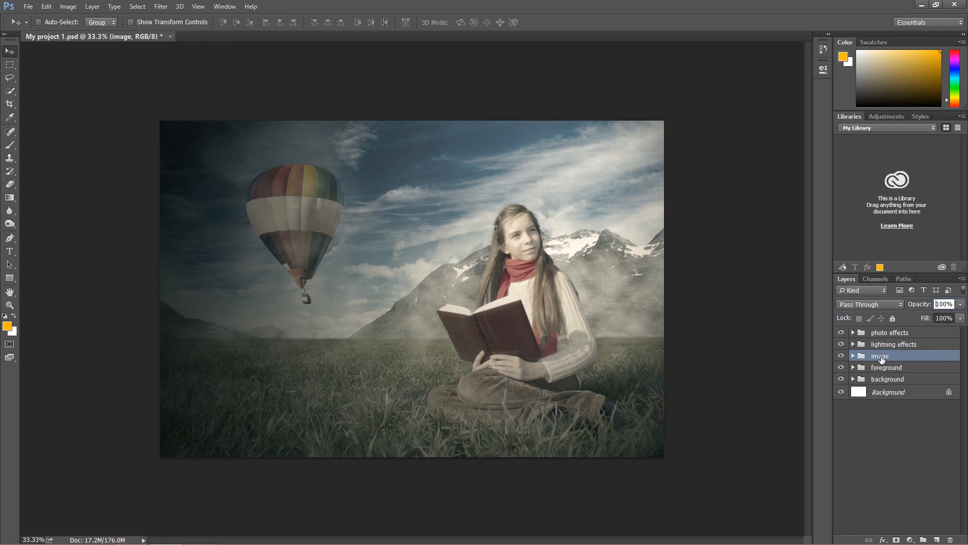
pyautogui.doubleClick(881, 357)
pyautogui.write('dodging')
pyautogui.press('BackSpace')
pyautogui.press('BackSpace')
pyautogui.press('BackSpace')
pyautogui.press('BackSpace')
pyautogui.press('BackSpace')
pyautogui.press('BackSpace')
pyautogui.press('BackSpace')
pyautogui.write('do')
pyautogui.write('ging')
pyautogui.click(14, 223)
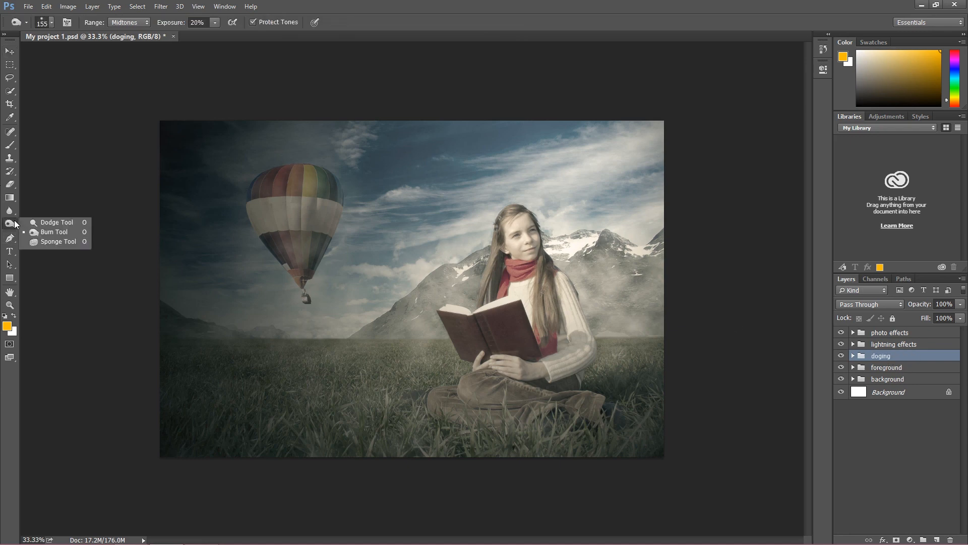
pyautogui.click(16, 224)
# Rename the "doging" group as "dodge/saturation" and select the photo effects group
pyautogui.doubleClick(887, 356)
pyautogui.moveTo(892, 356); pyautogui.dragTo(880, 356)
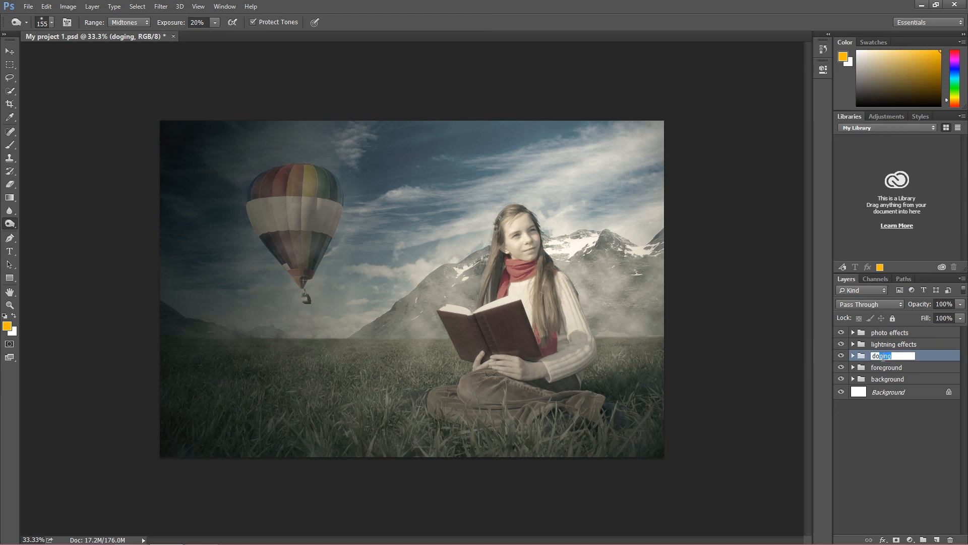
pyautogui.write('dge/saturation')
pyautogui.press('Return')
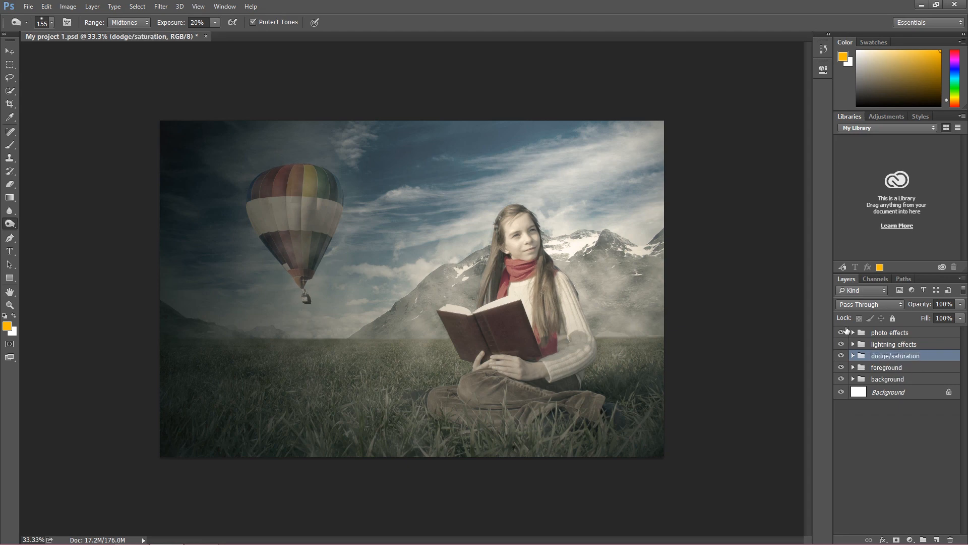
pyautogui.click(877, 334)
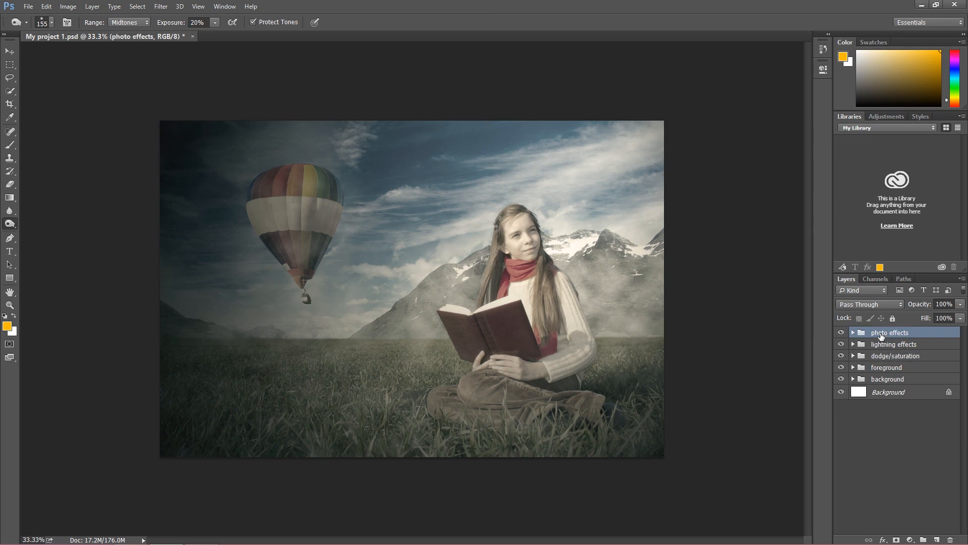